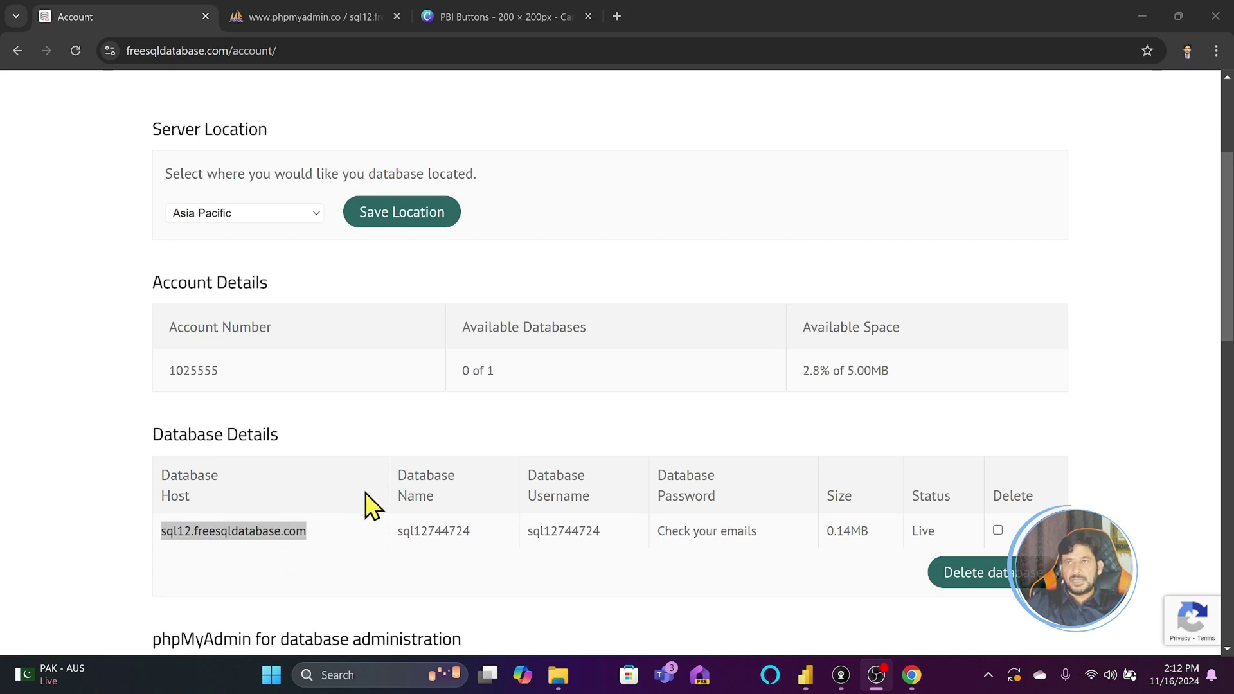
- Check the database's tables in phpMyAdmin, and copy the database host from the freesqldatabase.com account page
click(325, 21)
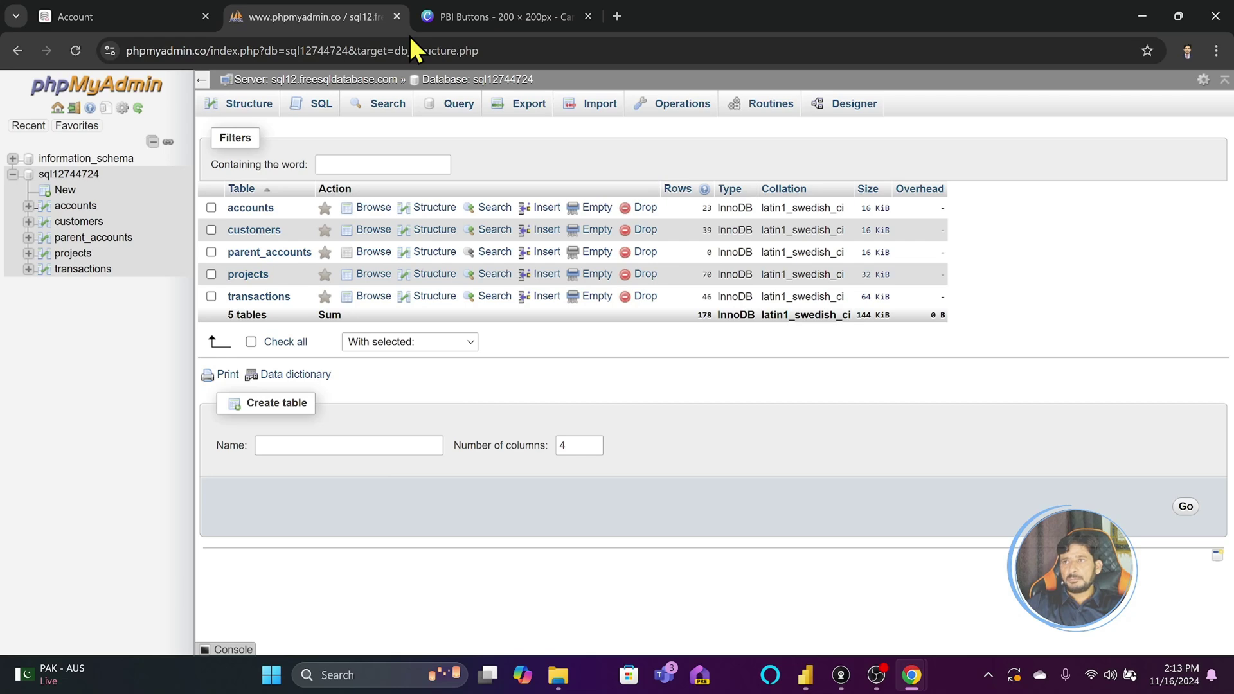
click(117, 18)
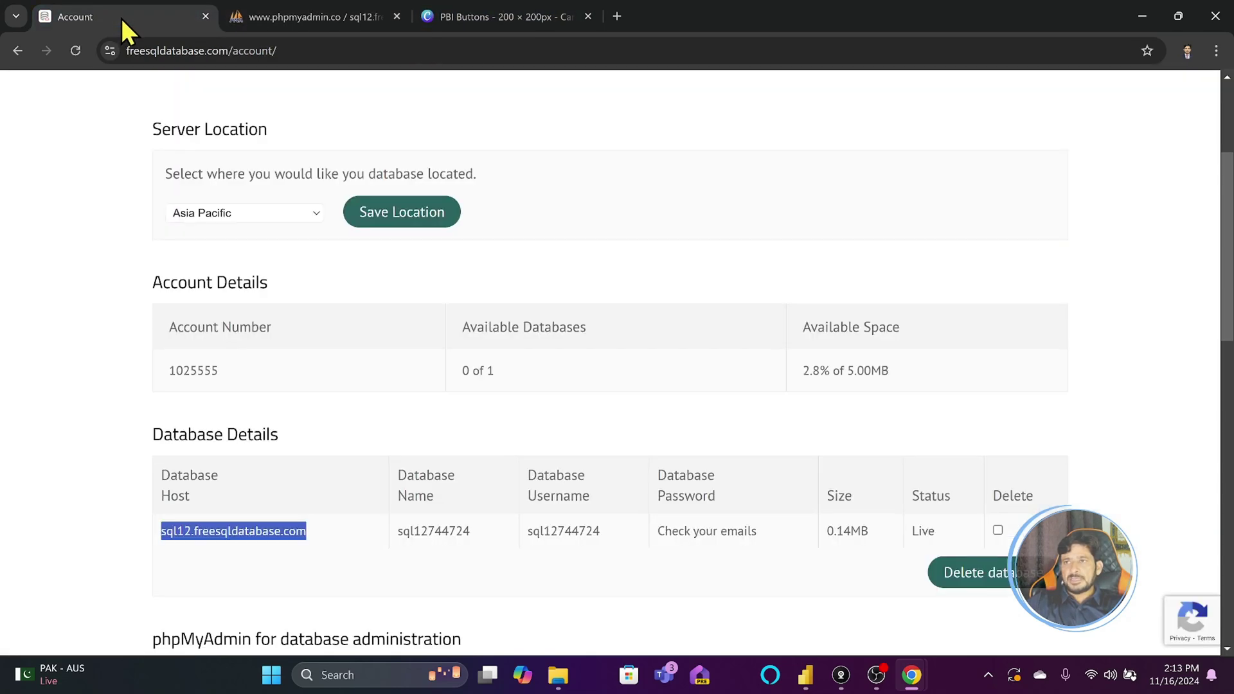
right_click(240, 527)
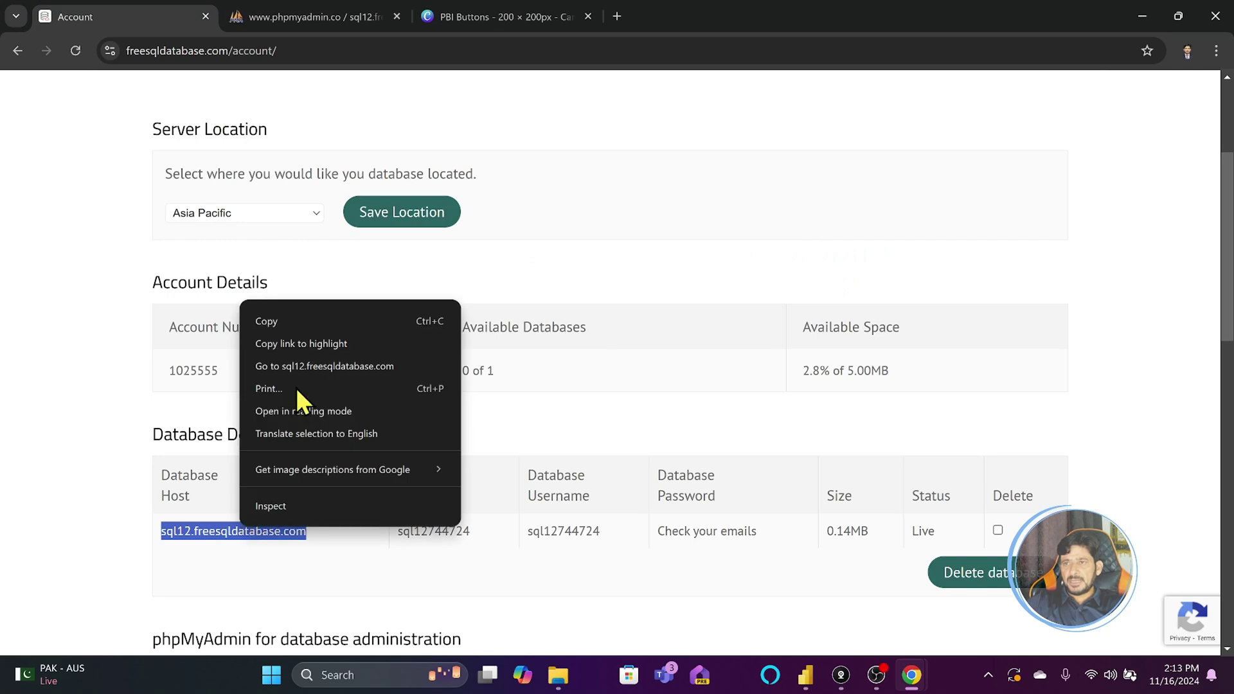
click(296, 320)
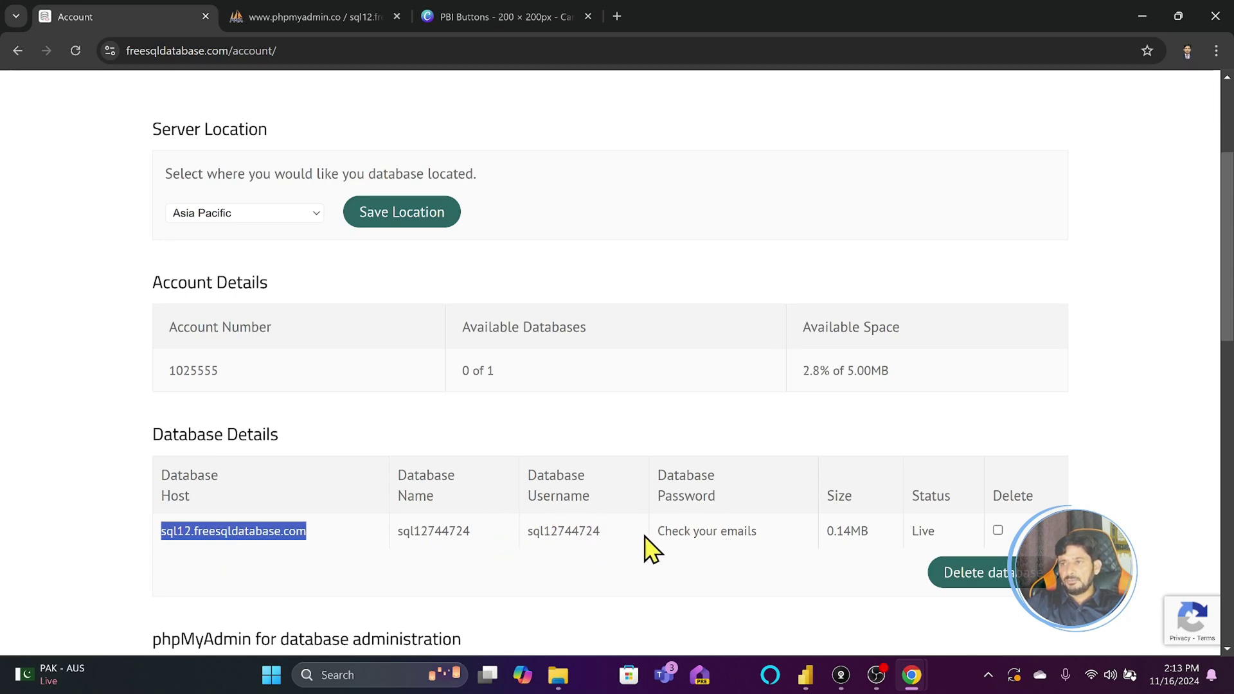
- Switch to Power BI Desktop, create a blank report and save it as tutorial_freedb in the PowerBI Files folder
click(805, 675)
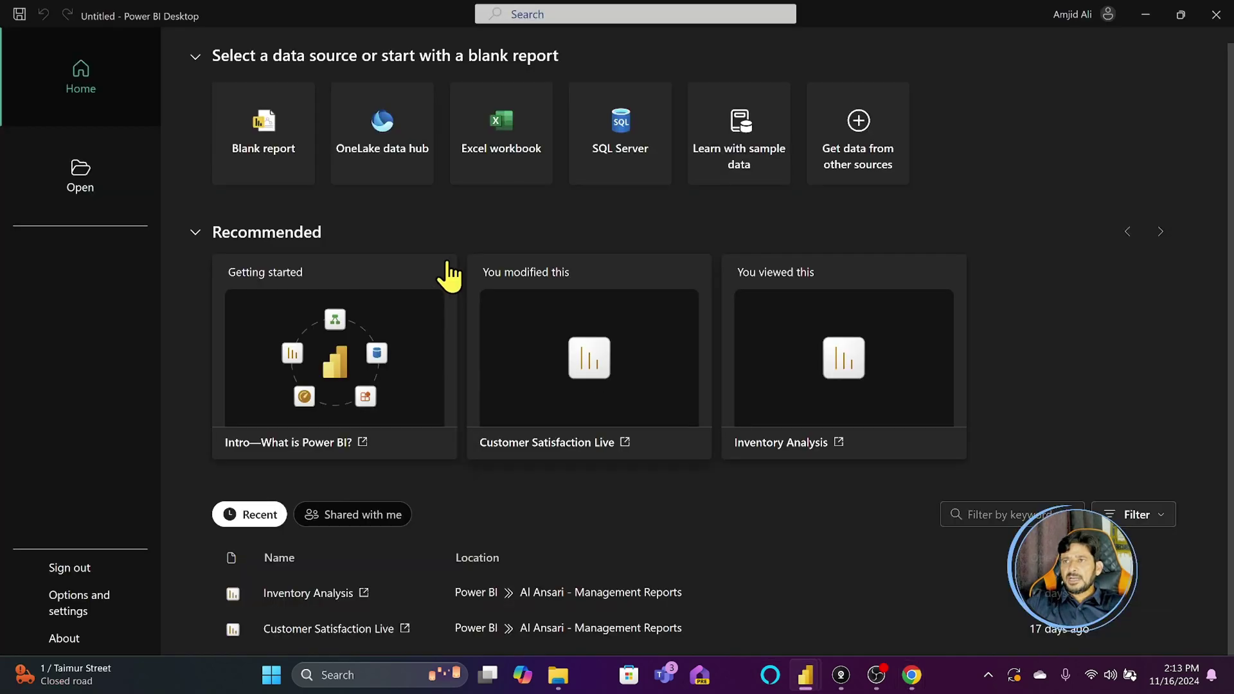
click(265, 149)
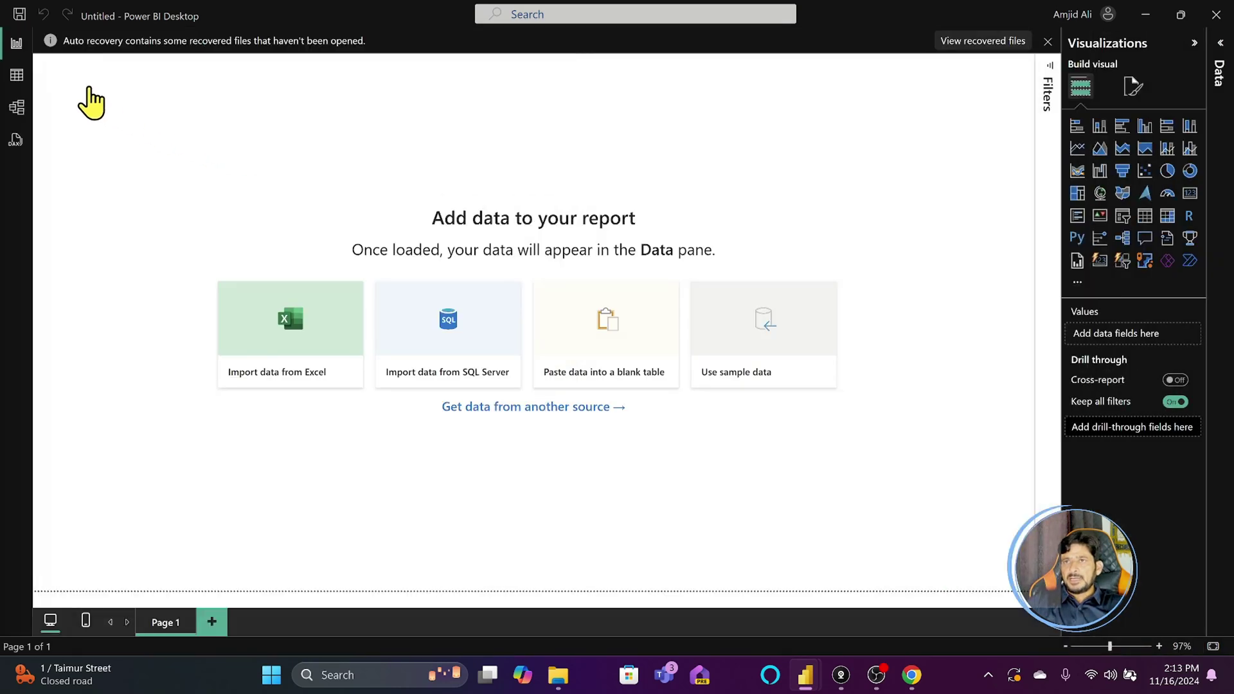
click(19, 14)
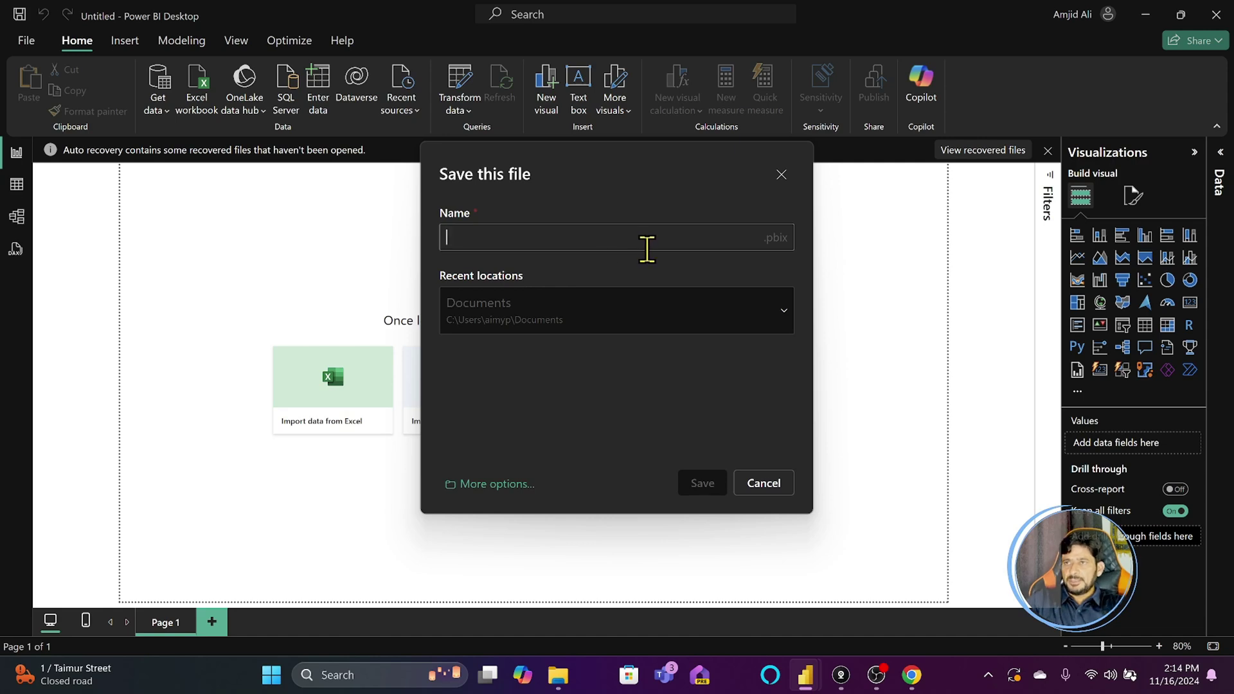
text(free_sql_db)
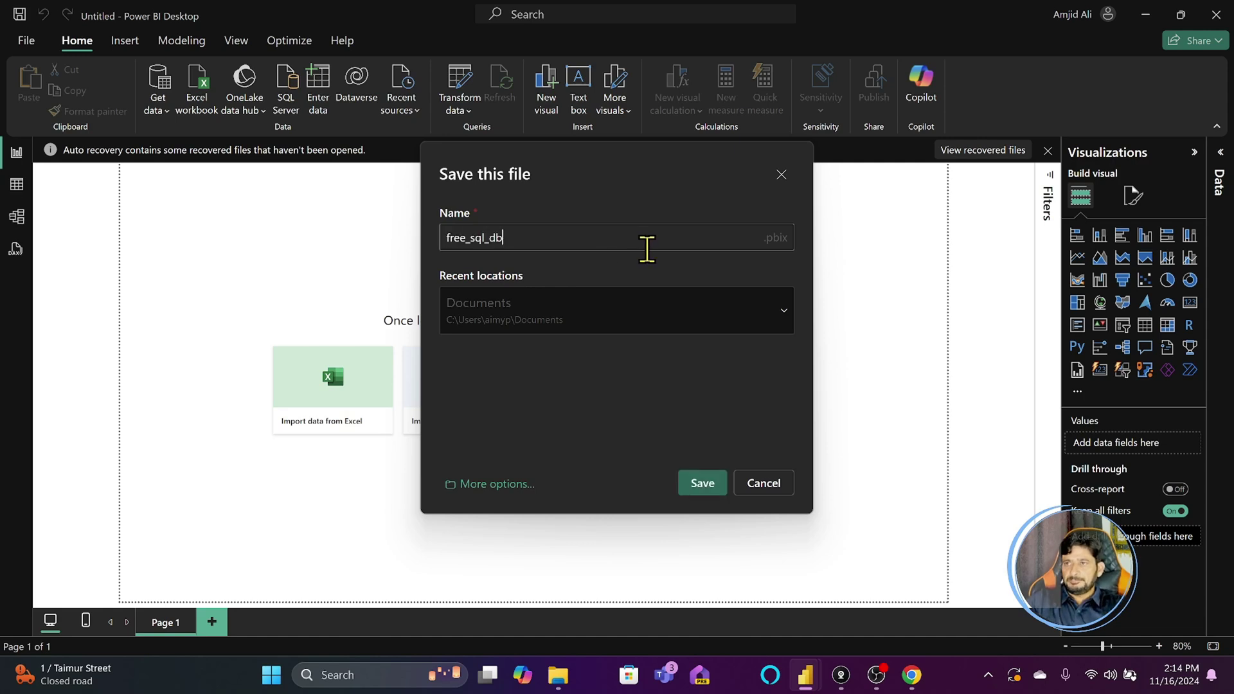
click(505, 482)
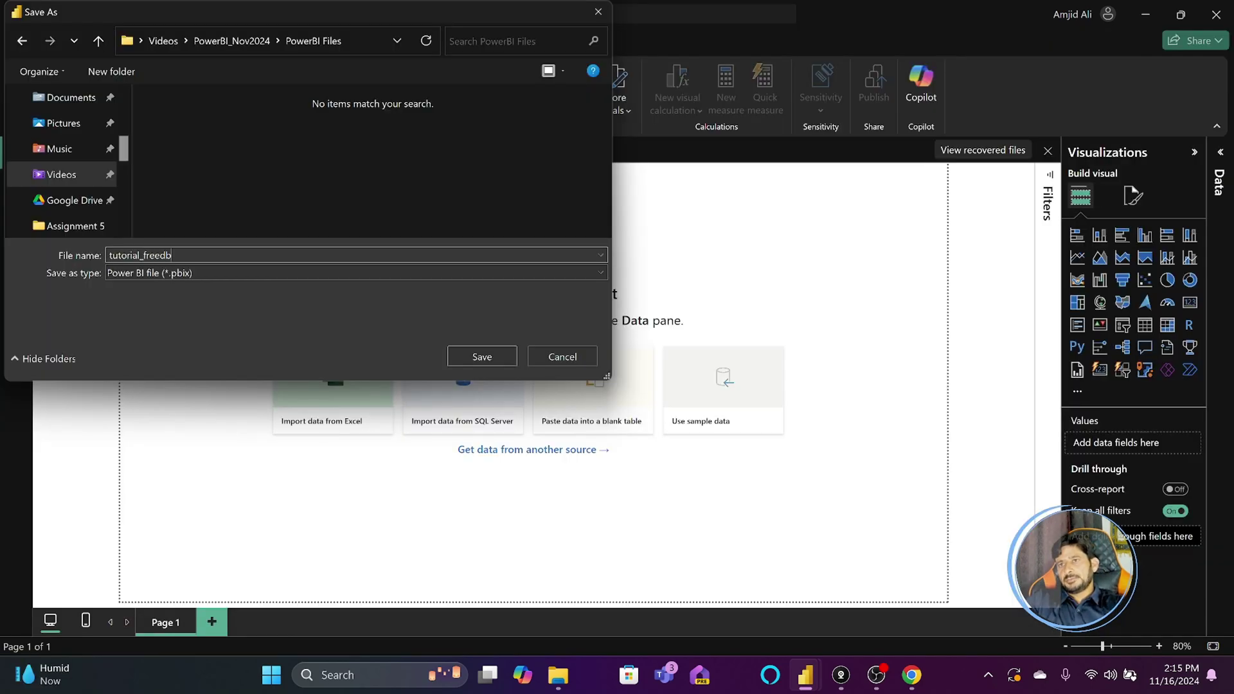
key(Return)
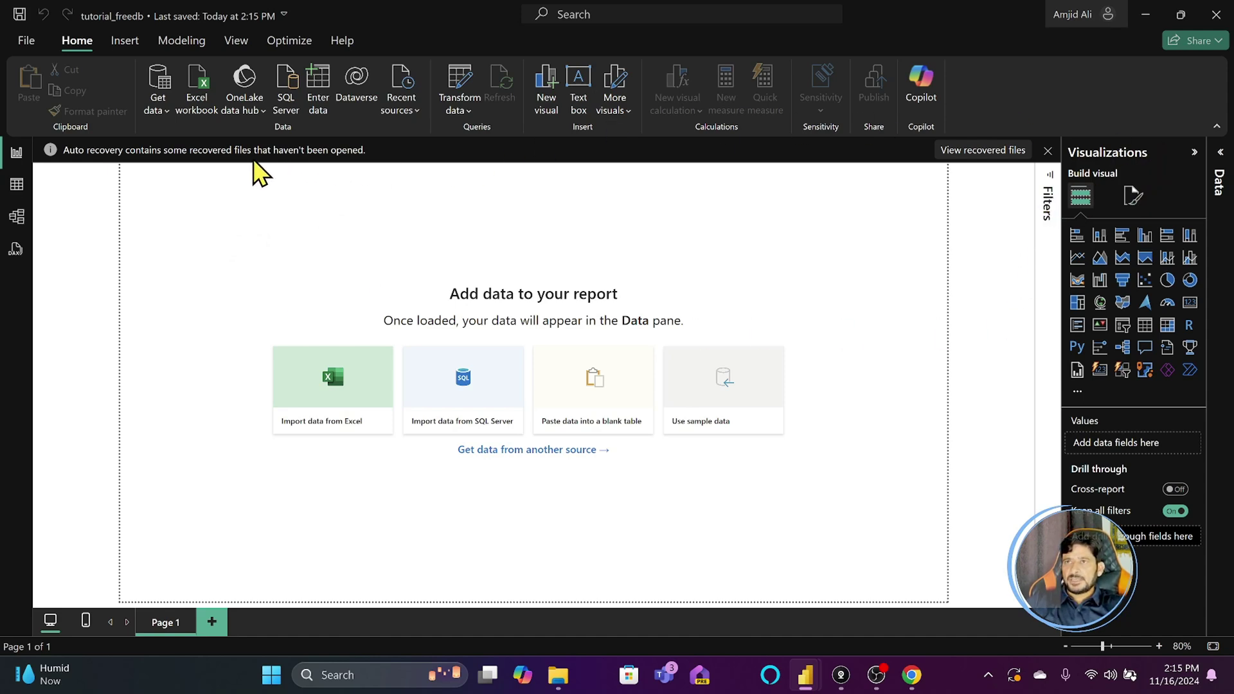
- Search the data sources for mysql and start a connection with the MySQL database connector
click(166, 112)
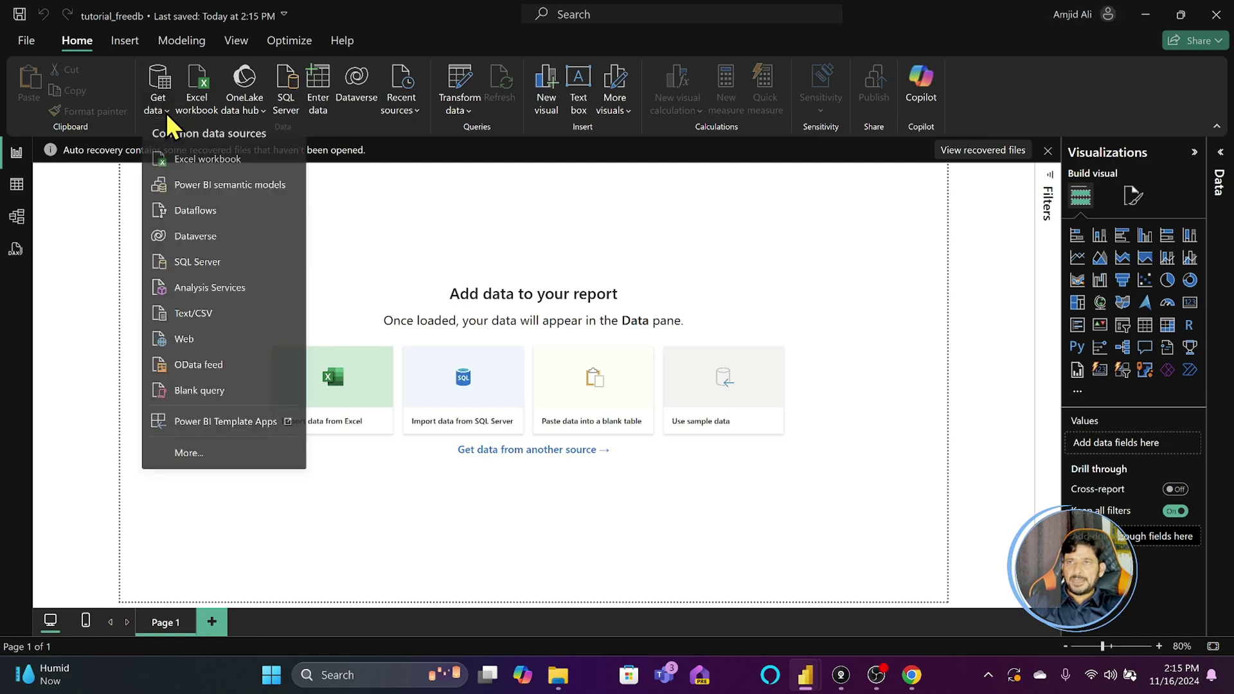
click(211, 461)
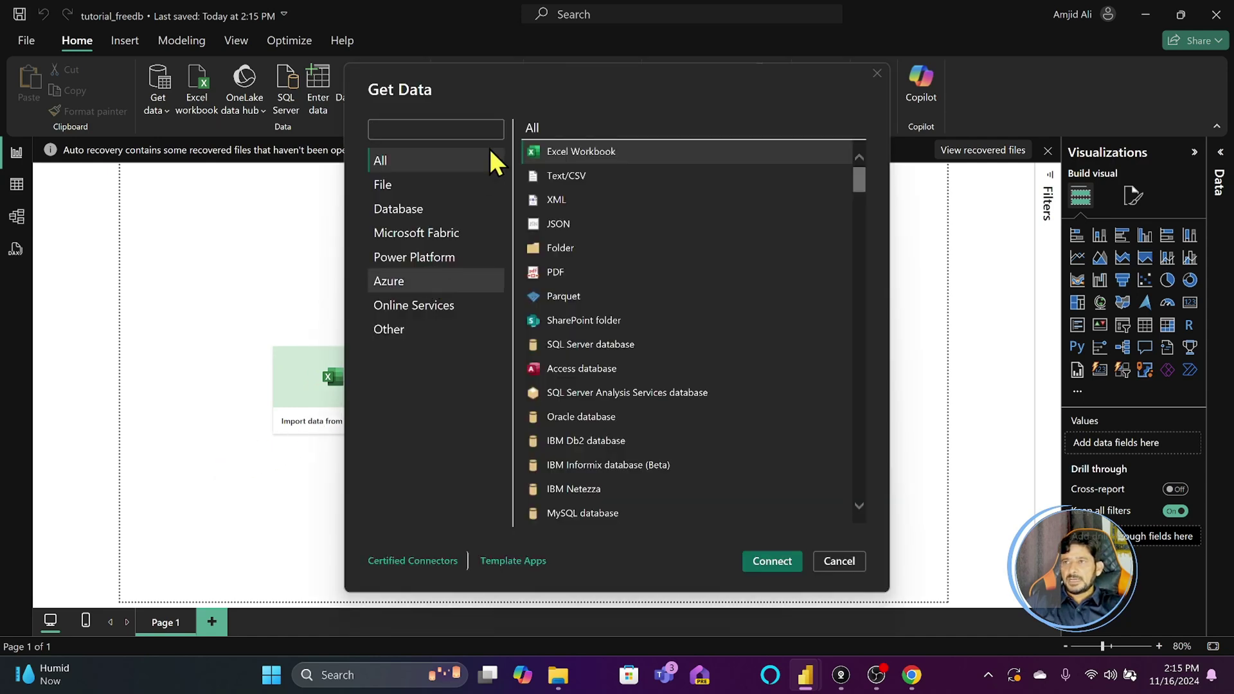
text(mysql)
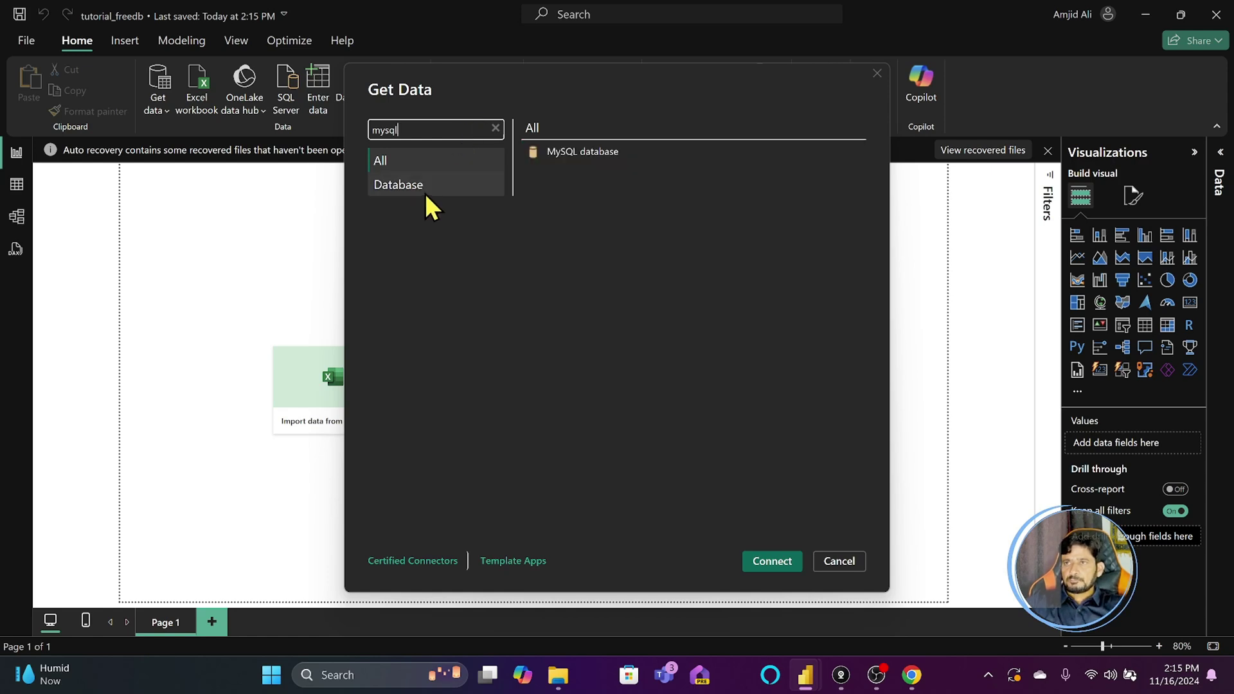
click(593, 154)
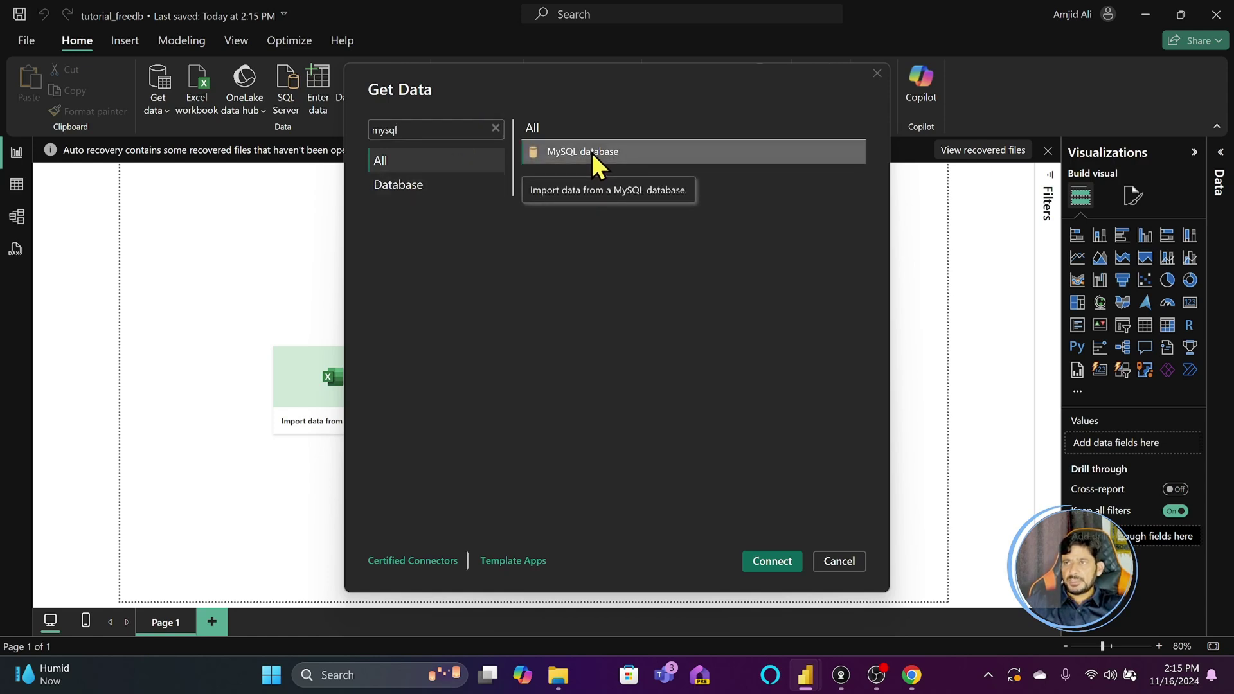
click(774, 567)
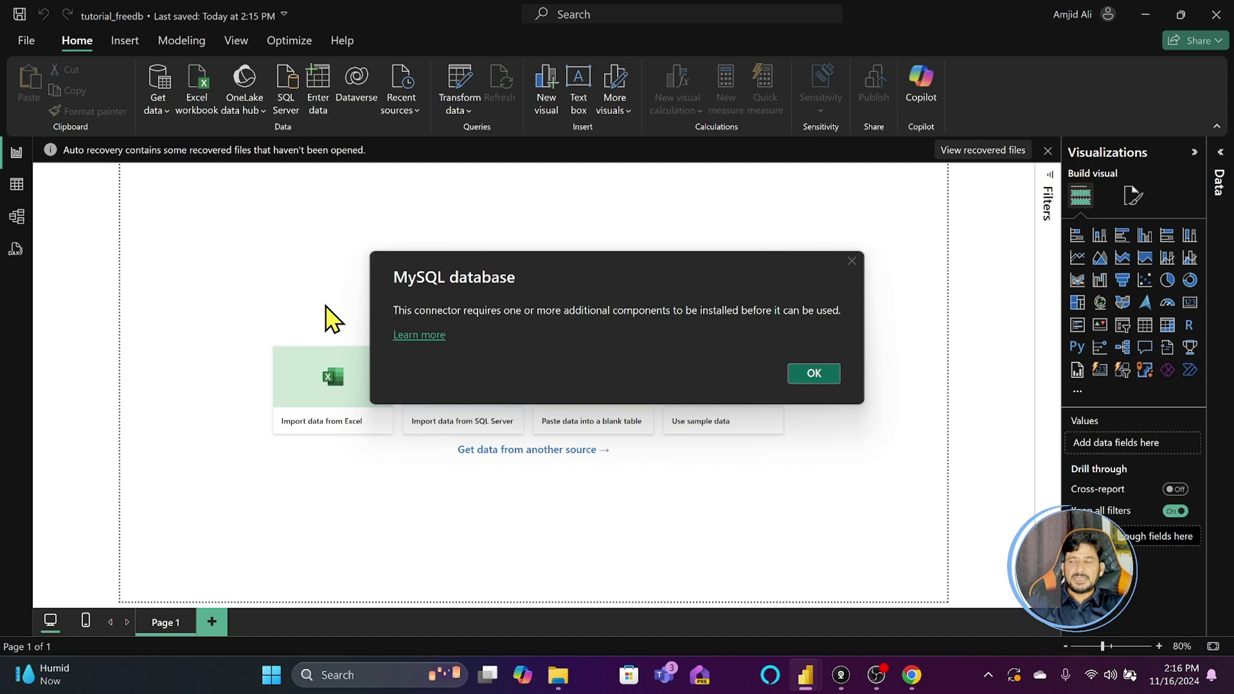
- Follow the connector's Learn more link to the Connector/NET download page and download the 9.1.0 MSI installer for Microsoft Windows
click(440, 342)
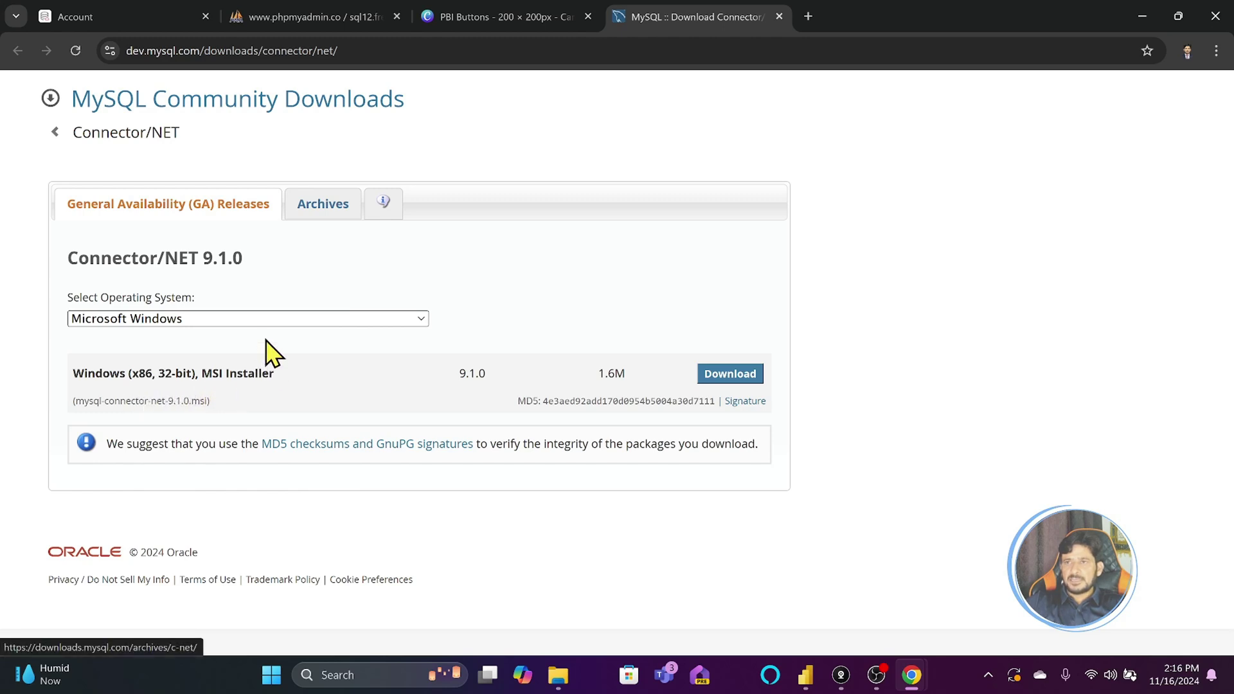
click(258, 316)
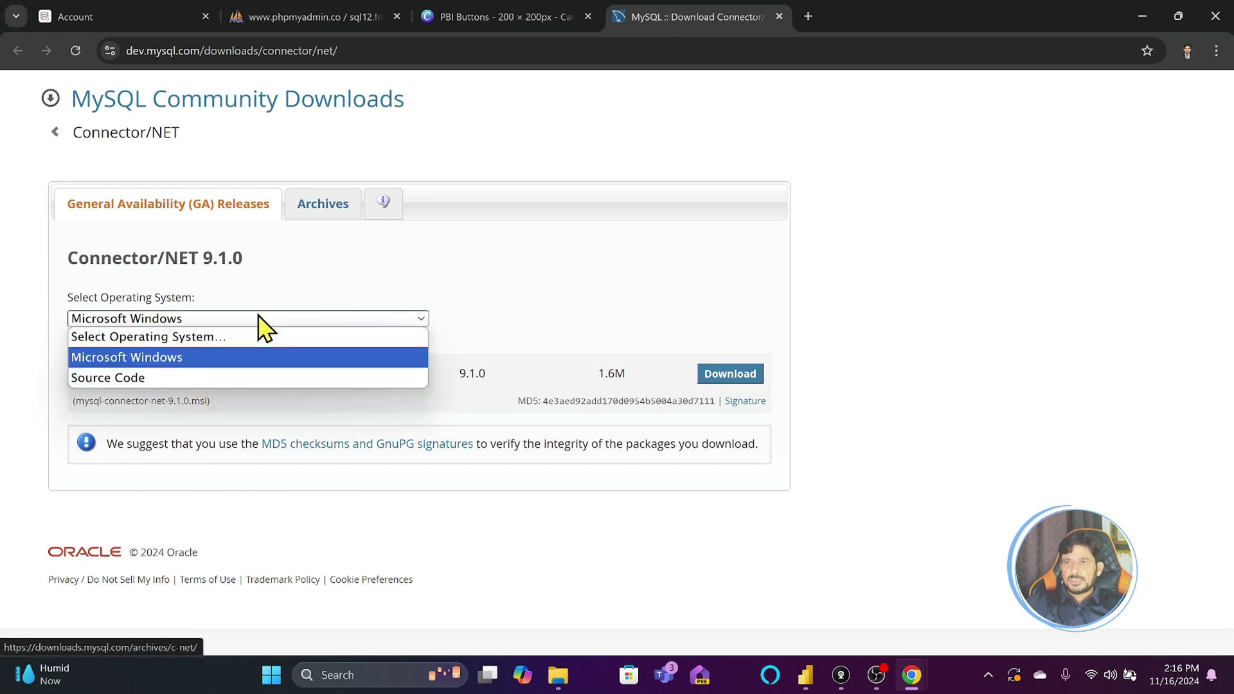
click(257, 316)
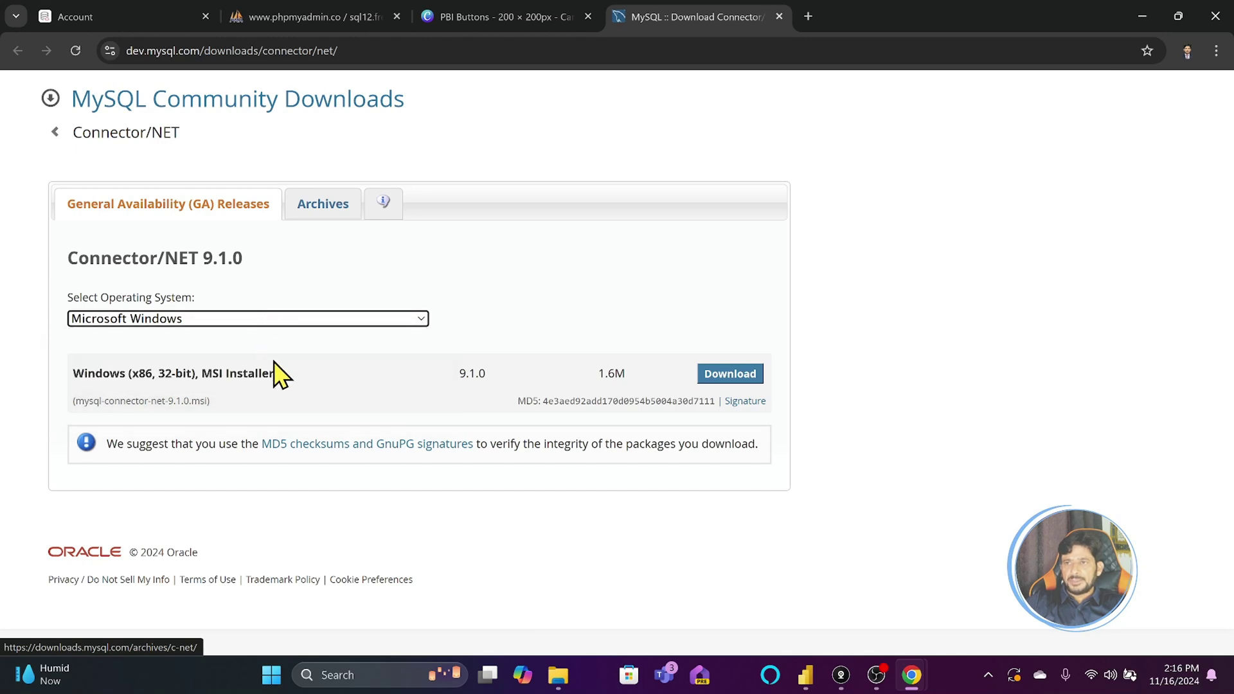
click(733, 375)
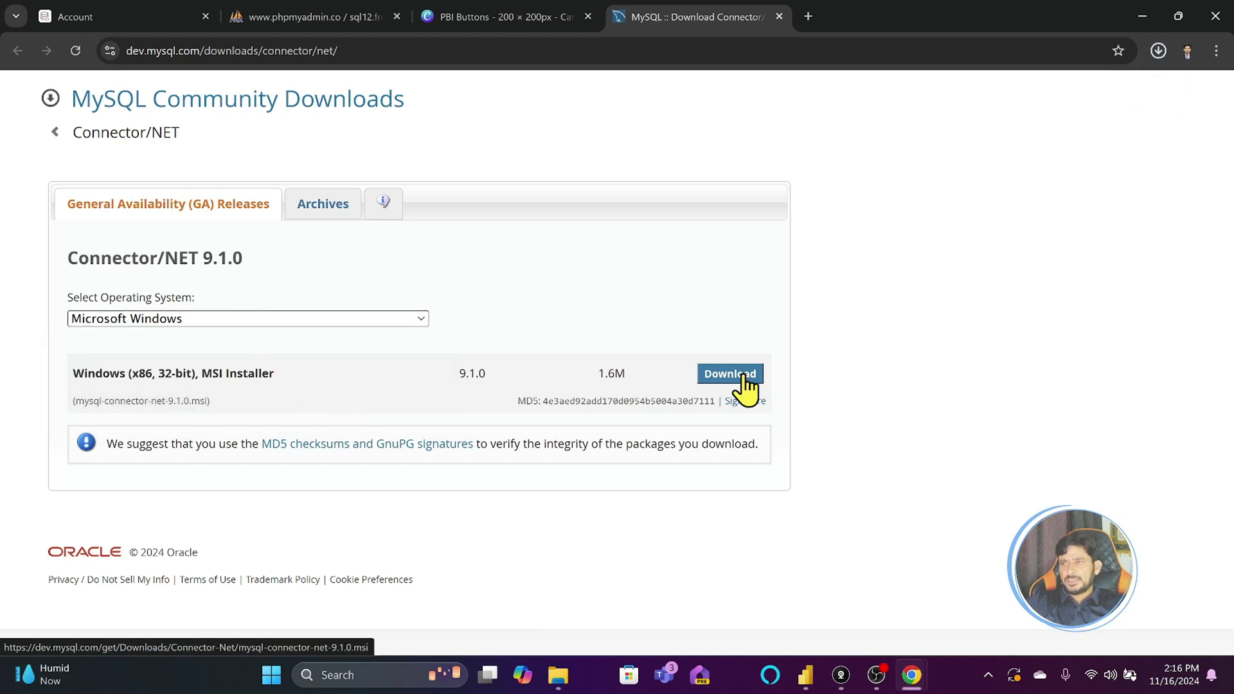
- Run the downloaded mysql-connector-net-9.1.0 installer and complete the installation of MySQL Connector/NET 9.1.0
click(1159, 51)
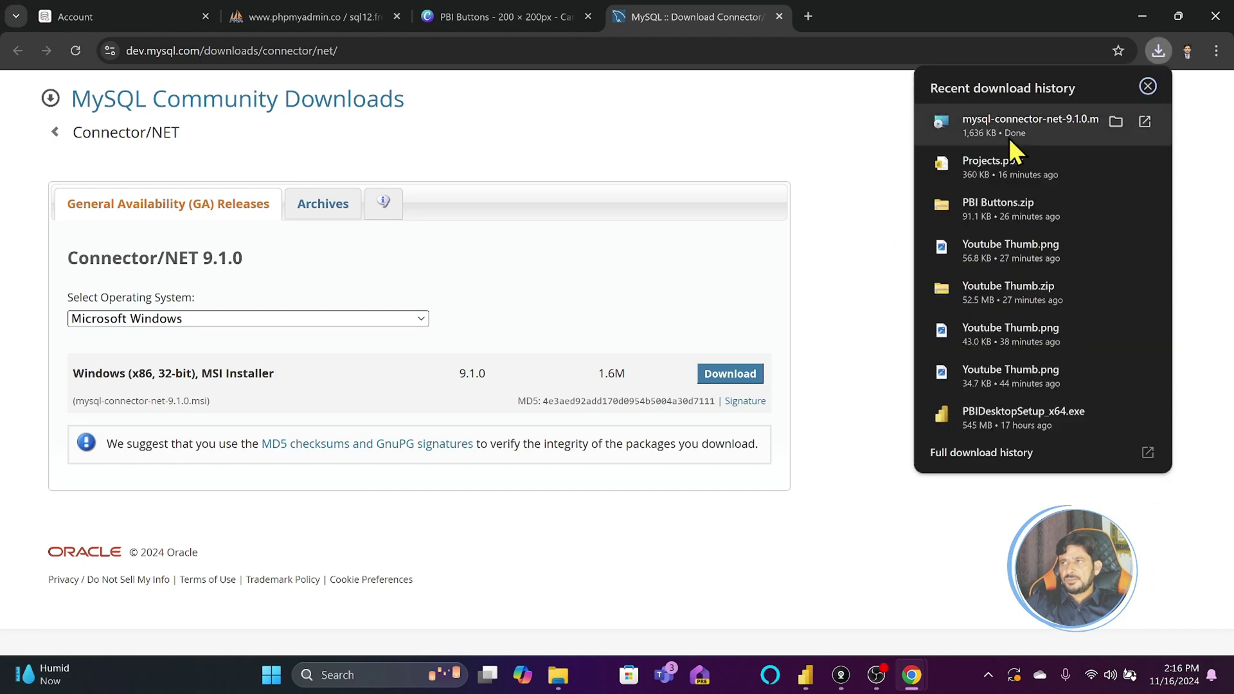
click(1009, 139)
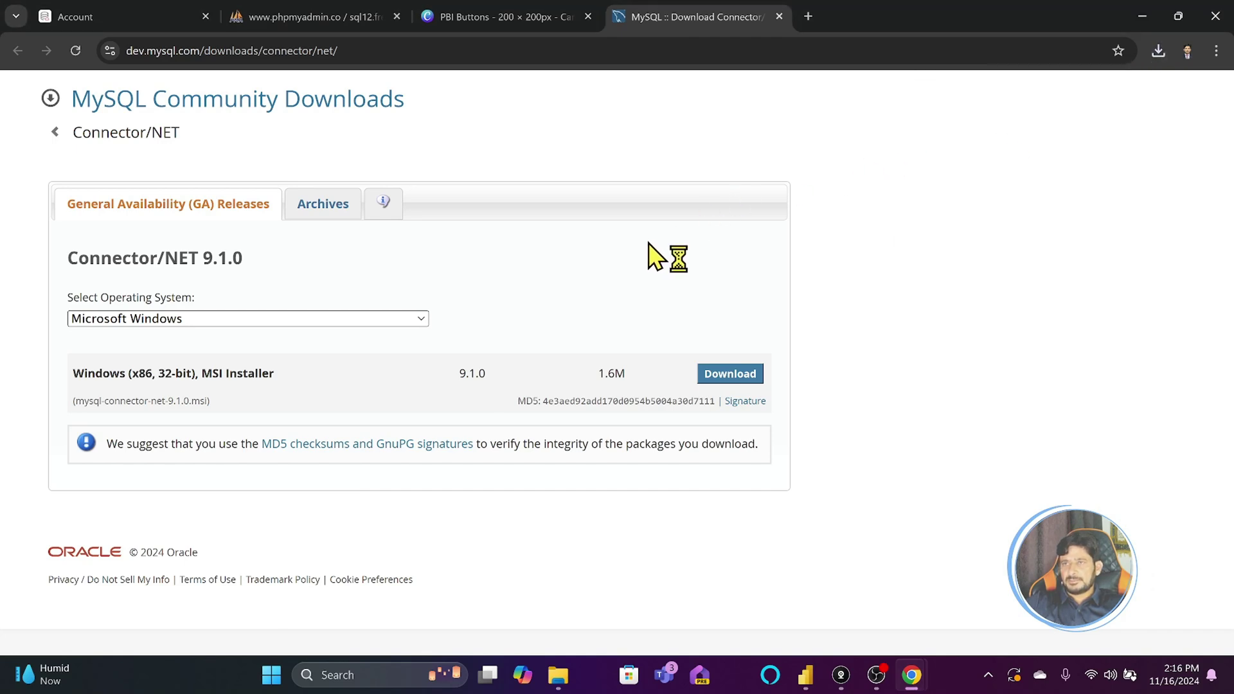
click(708, 456)
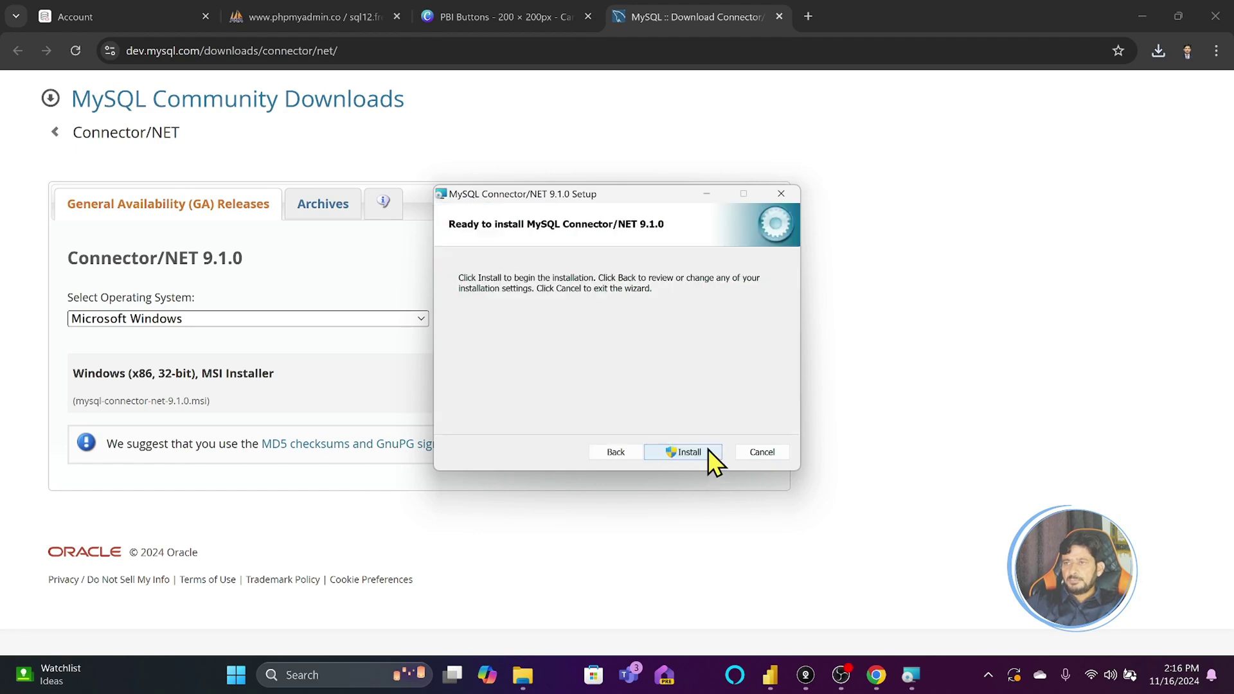
click(707, 449)
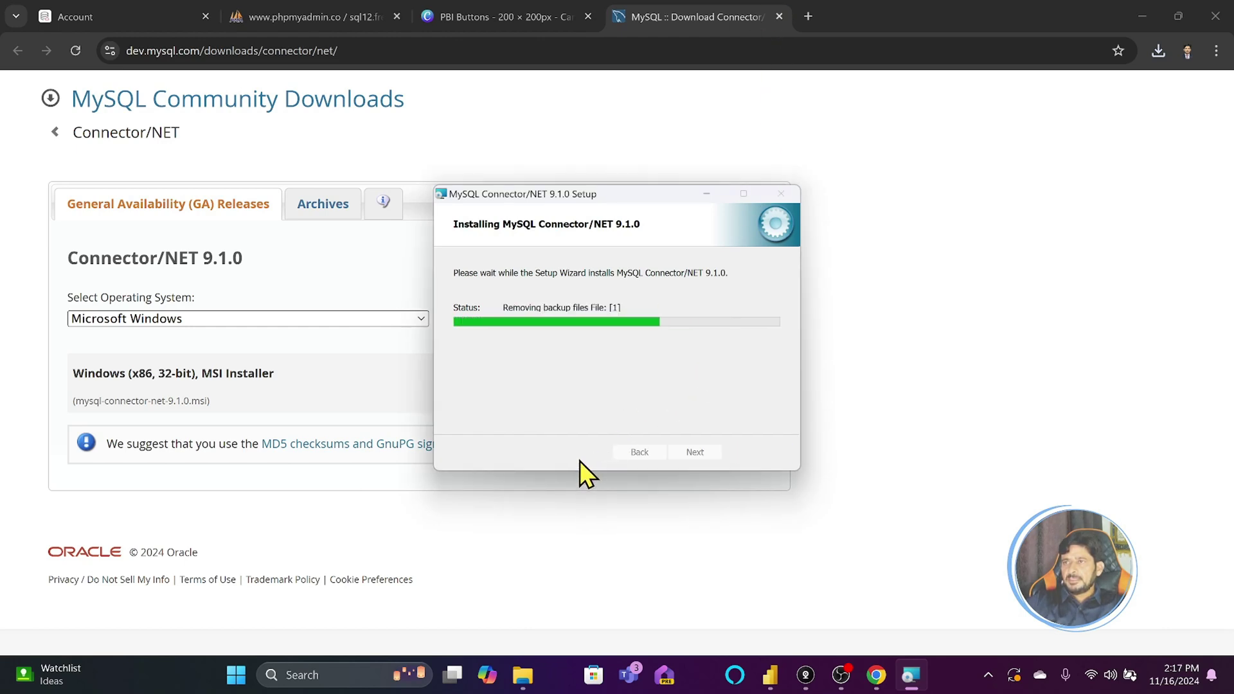
click(693, 452)
- Close the connector download page, return to Power BI Desktop, dismiss the MySQL notice and reopen the tutorial_freedb report
click(778, 17)
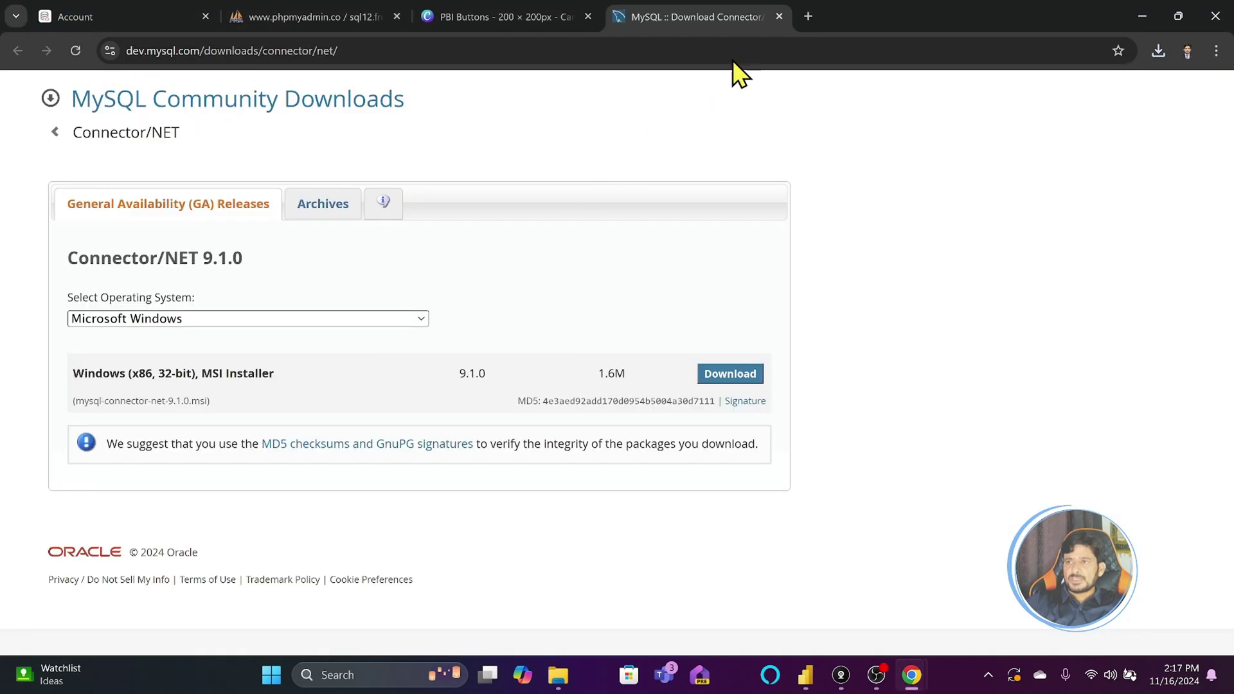
click(1130, 16)
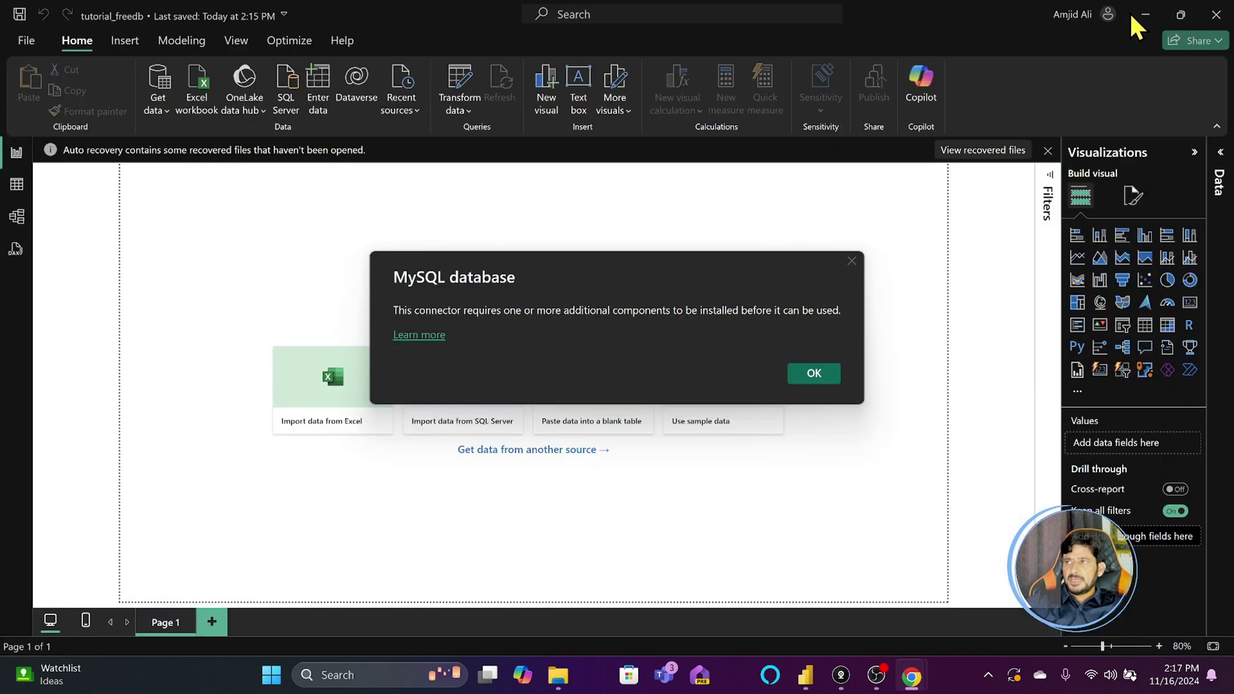
click(812, 373)
key(ctrl+o)
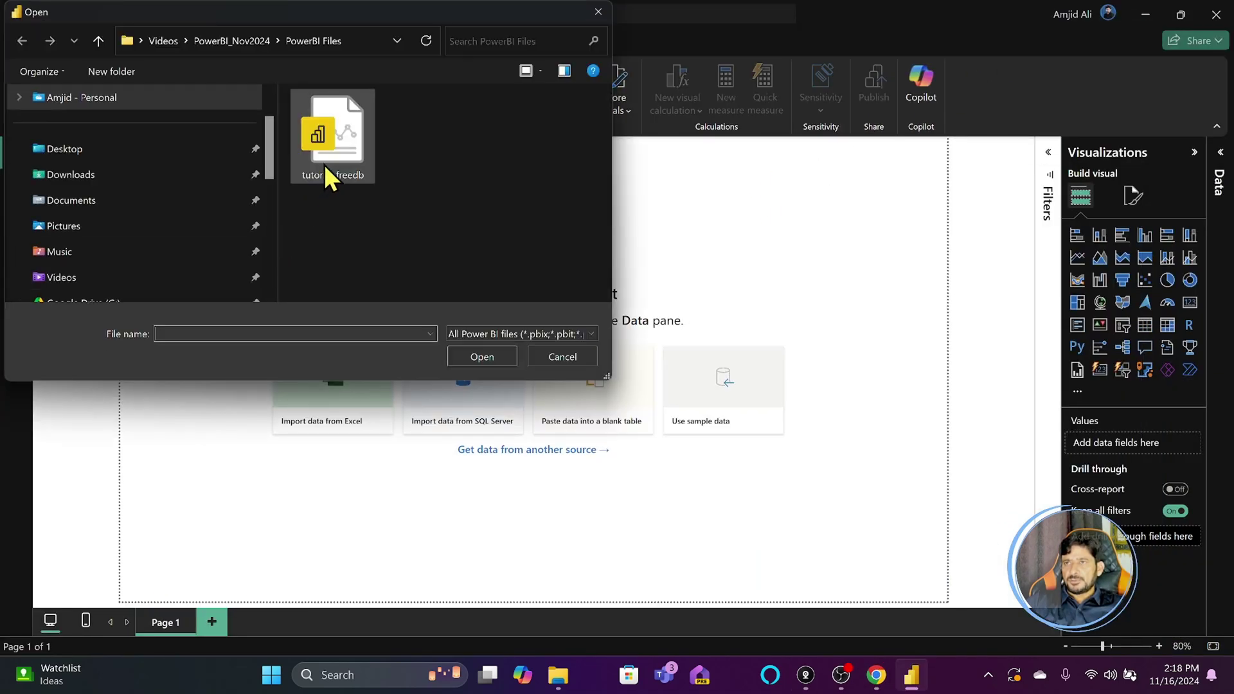
double_click(345, 152)
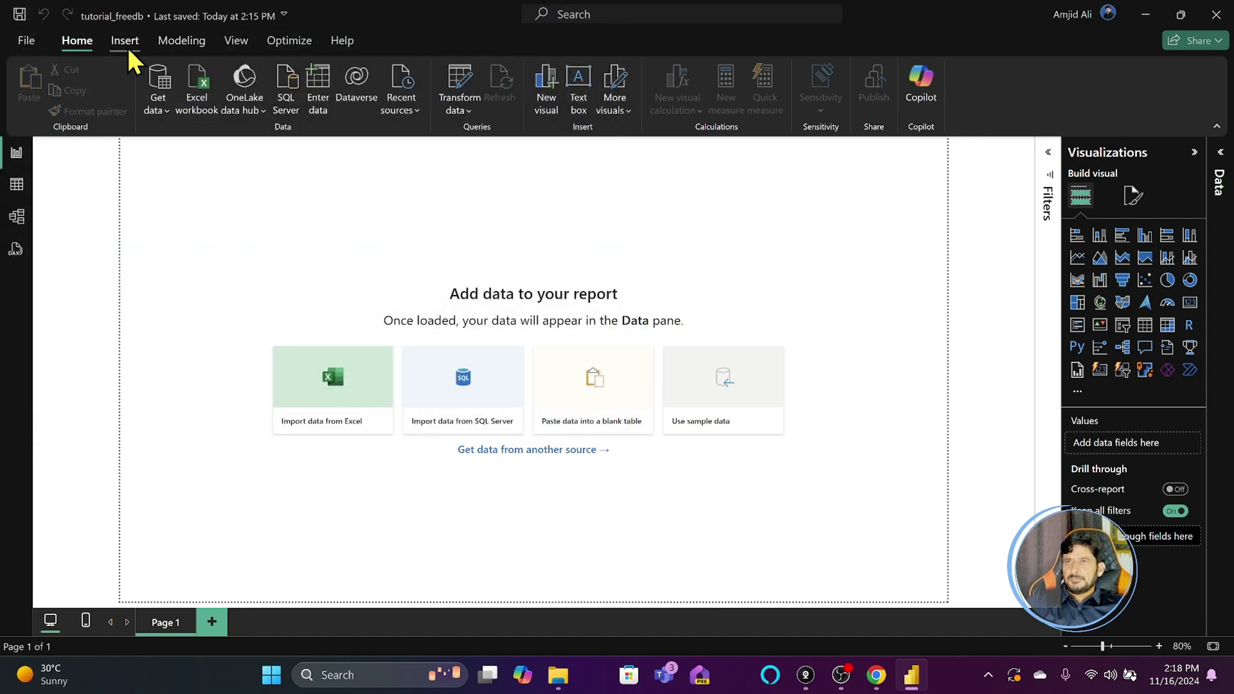
- Start a new connection to a MySQL database from the full list of data sources
click(163, 103)
click(186, 456)
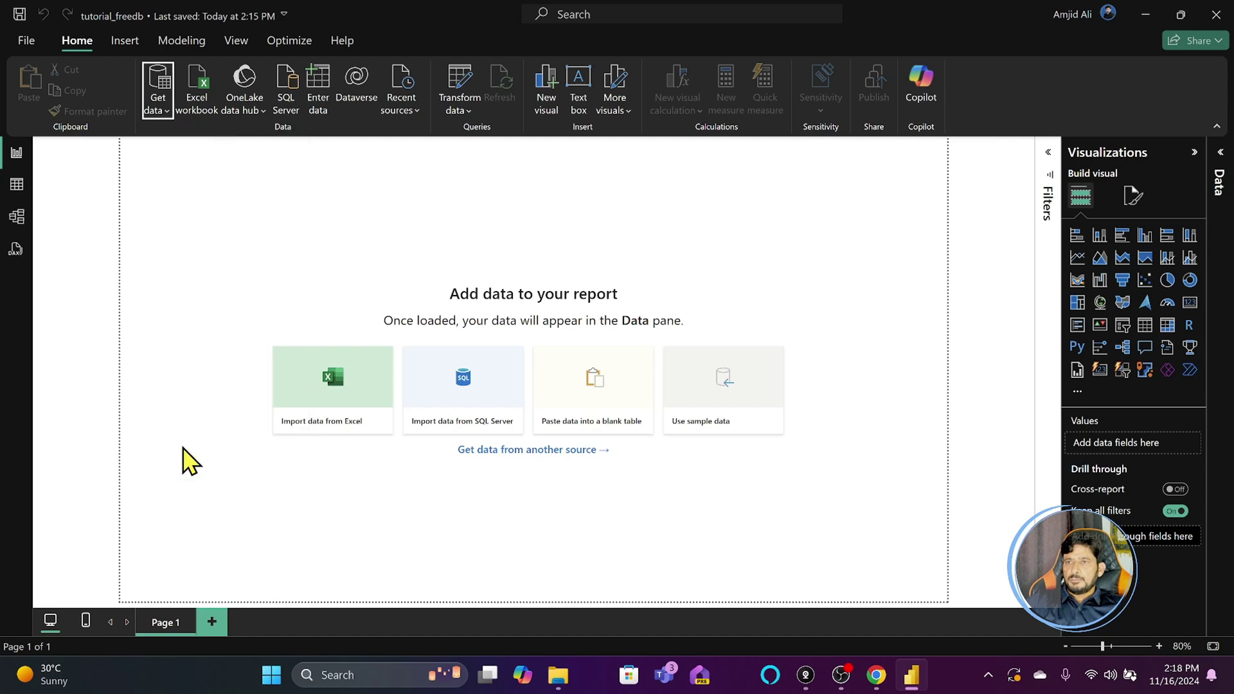
key(Escape)
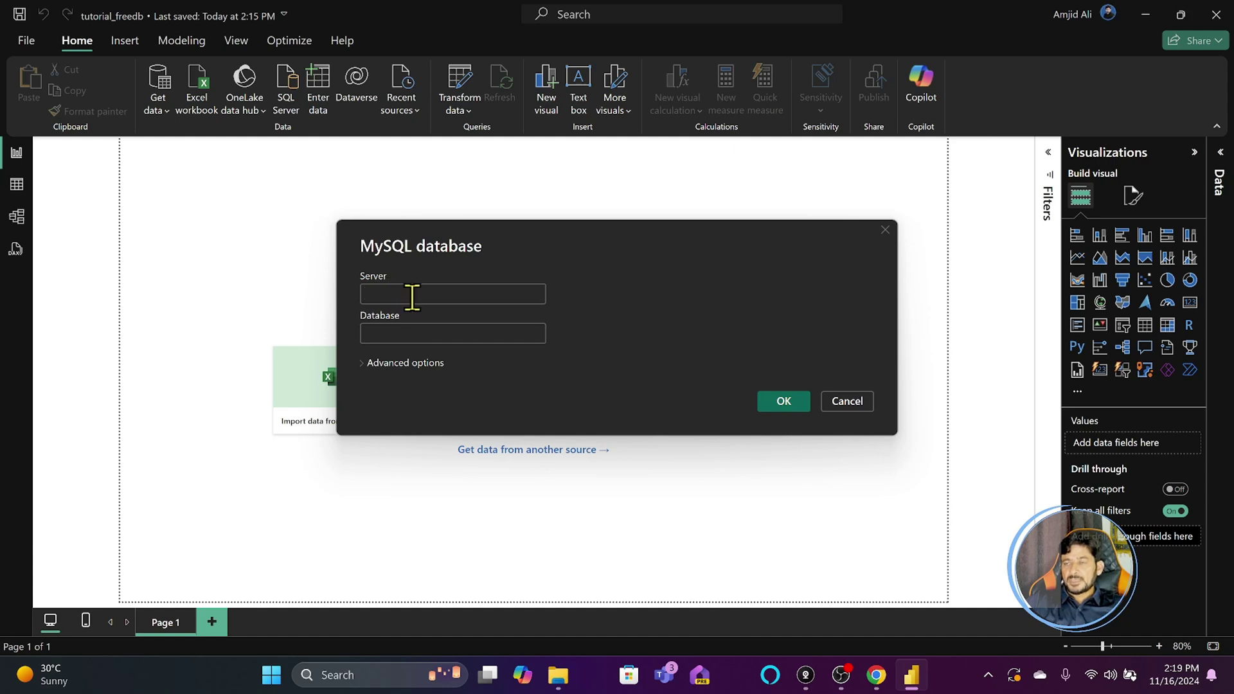
- Copy the database host from the account page in Chrome and set the connection's server to sql12.freesqldatabase.com in Power BI Desktop
click(875, 675)
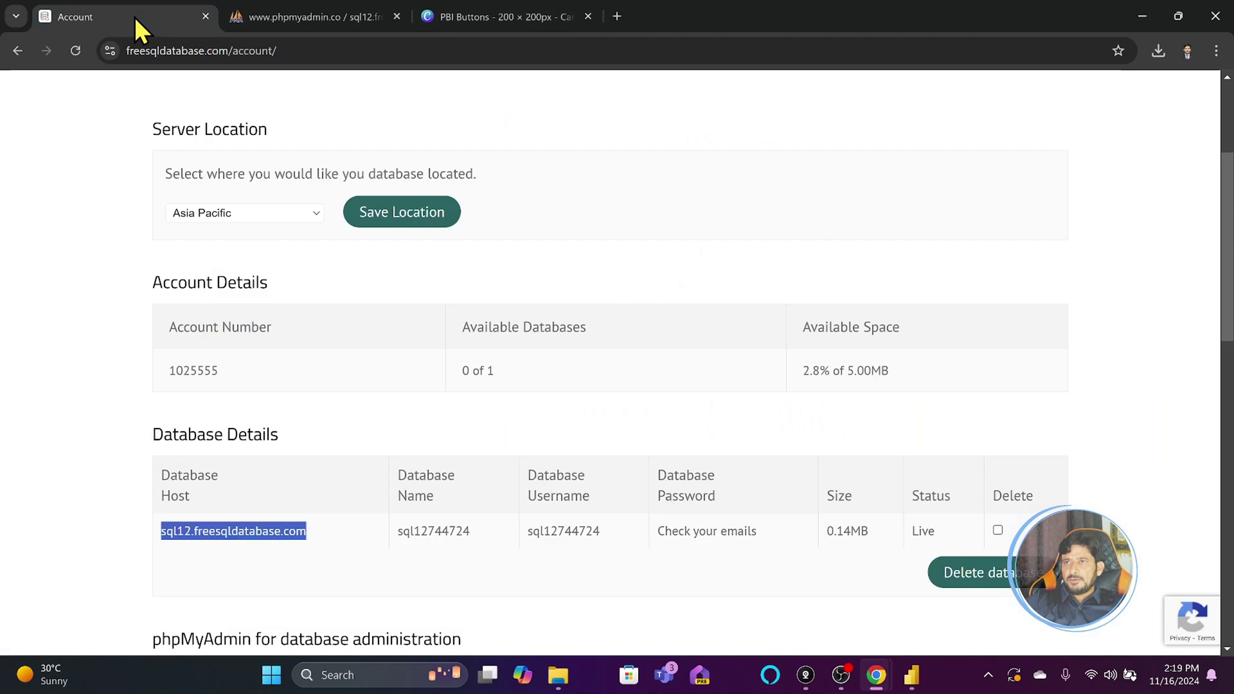
right_click(238, 535)
click(273, 323)
click(913, 675)
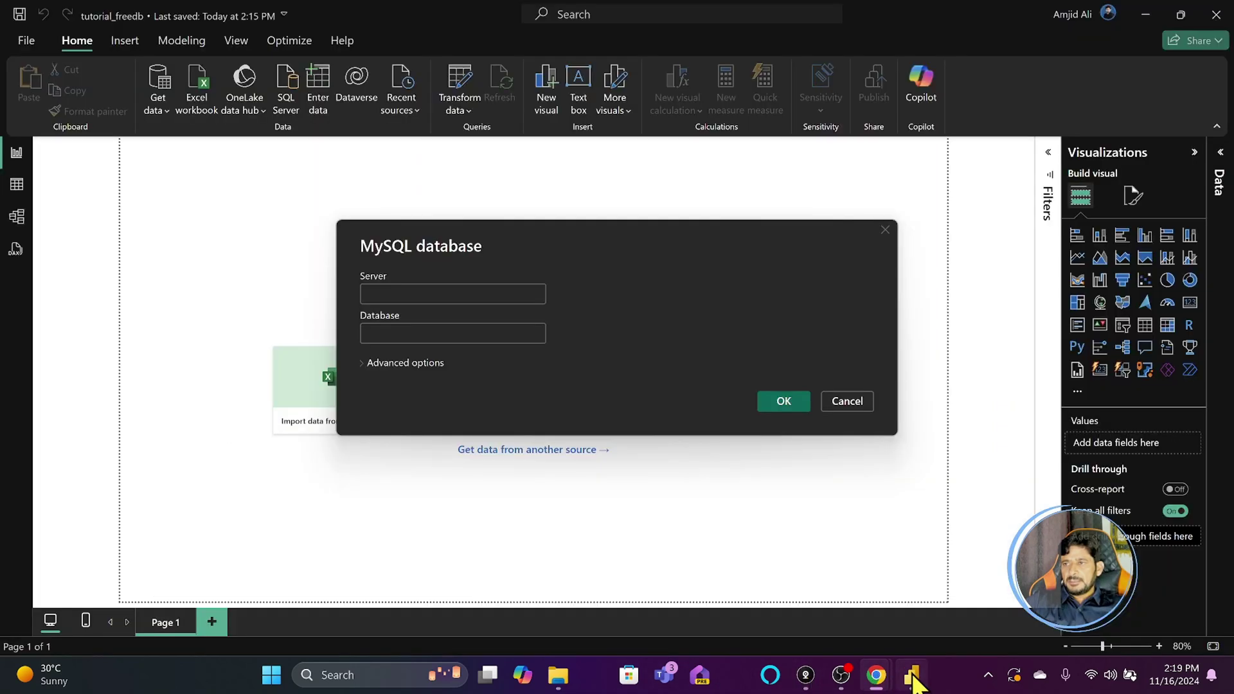
click(445, 295)
text(sql12.freesqldatabase.com)
- Copy the database name from the account page in Chrome and set the connection's database to sql12744724 in Power BI Desktop
key(alt+Tab)
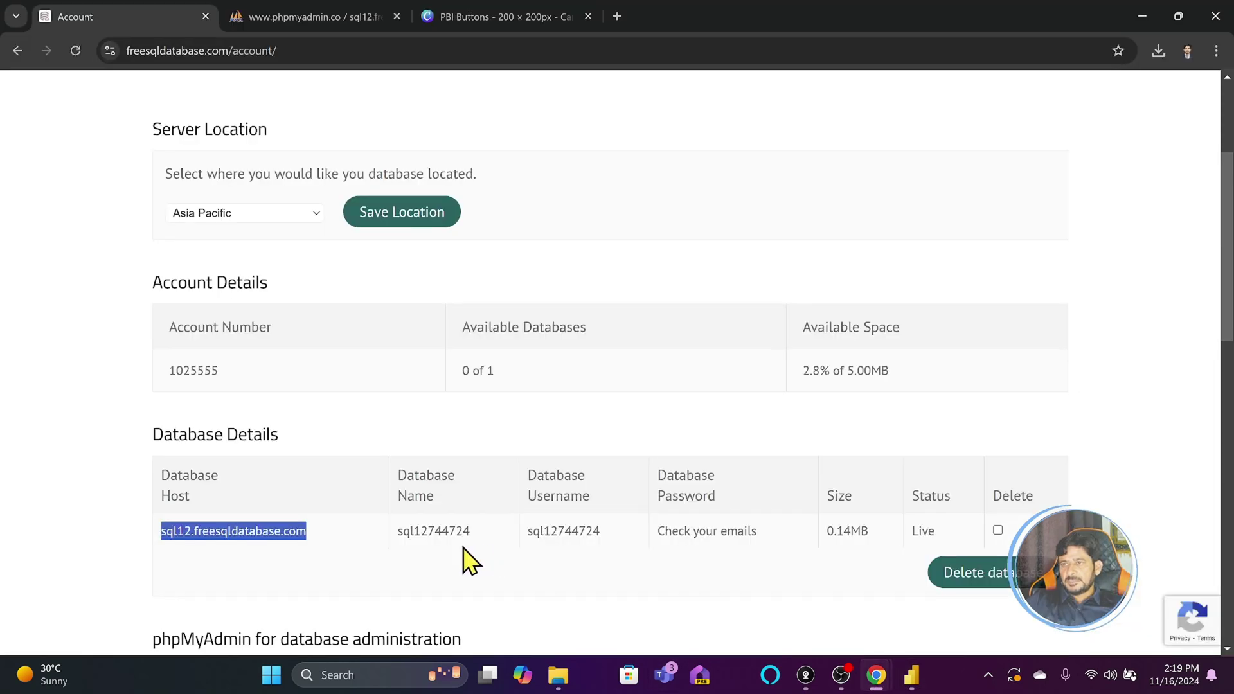
double_click(428, 531)
key(ctrl+c)
key(alt+Tab)
key(Tab)
key(ctrl+v)
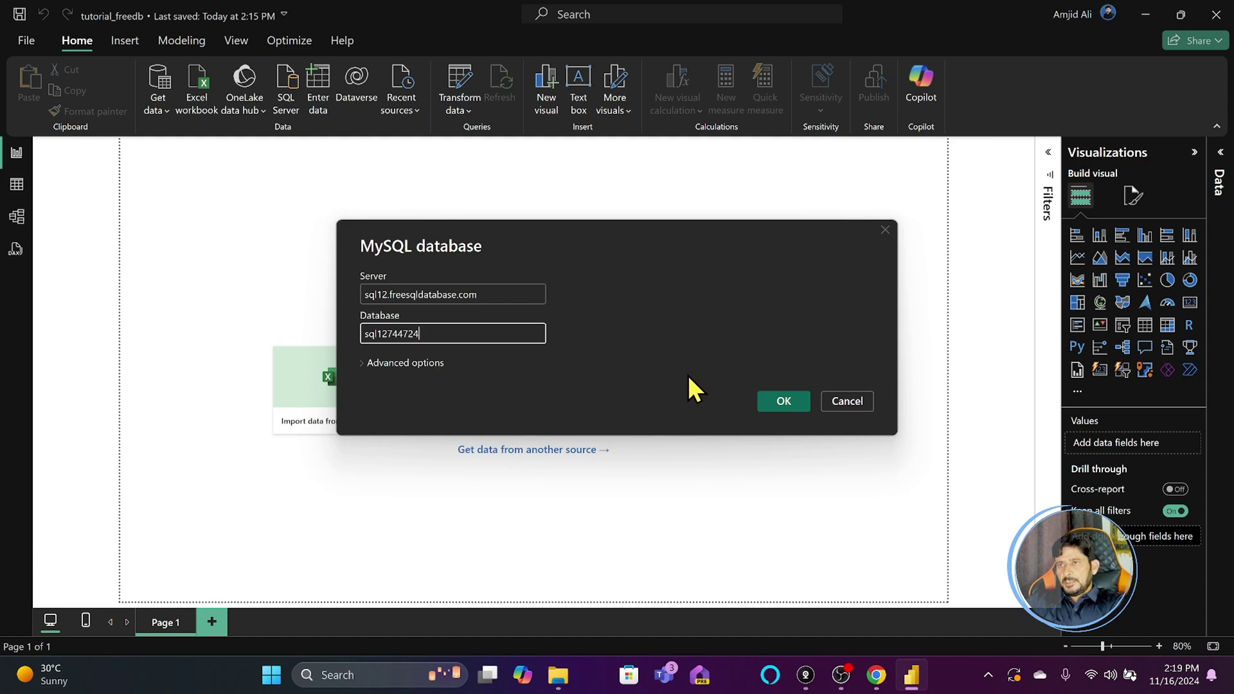
- Authenticate the MySQL connection with Database credentials, entering the database user name and password, and accept an unencrypted connection
click(782, 398)
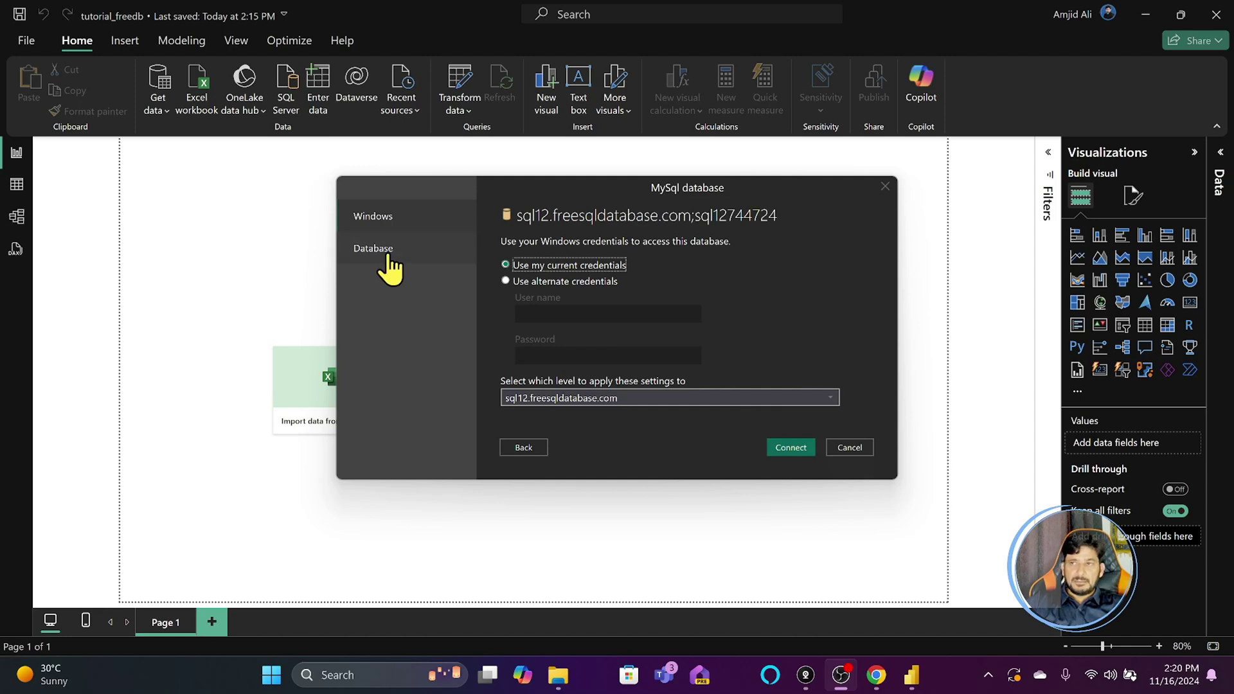
click(388, 257)
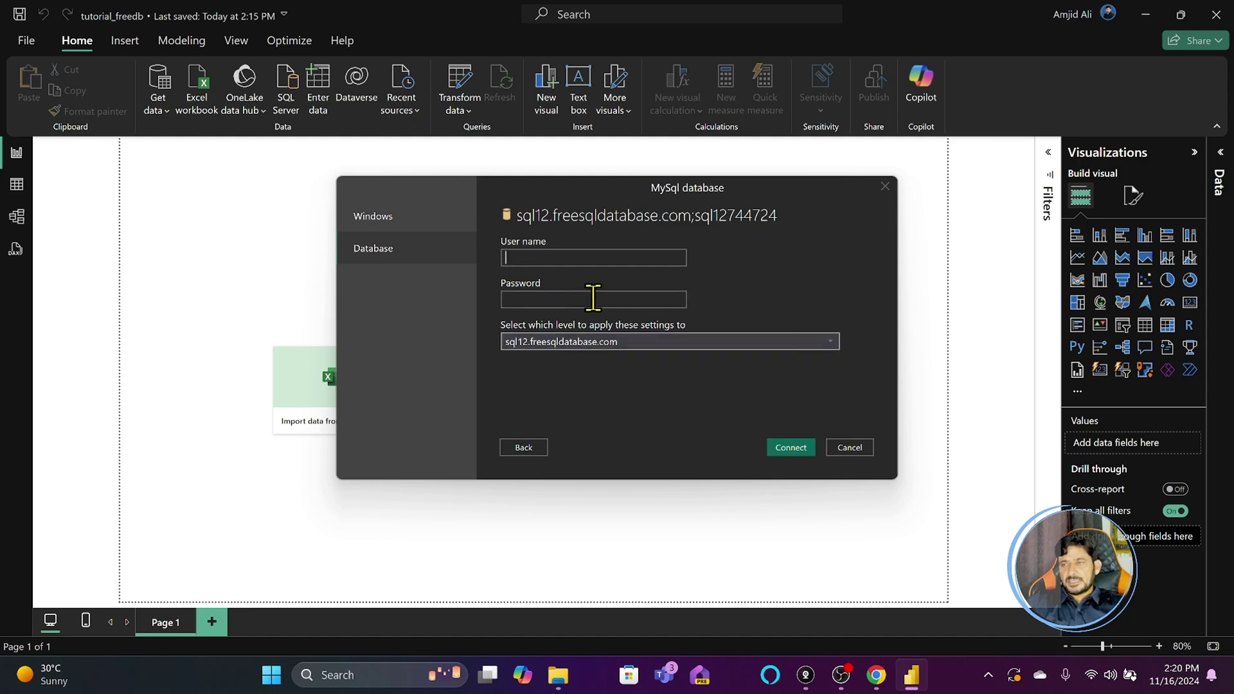
key(ctrl+v)
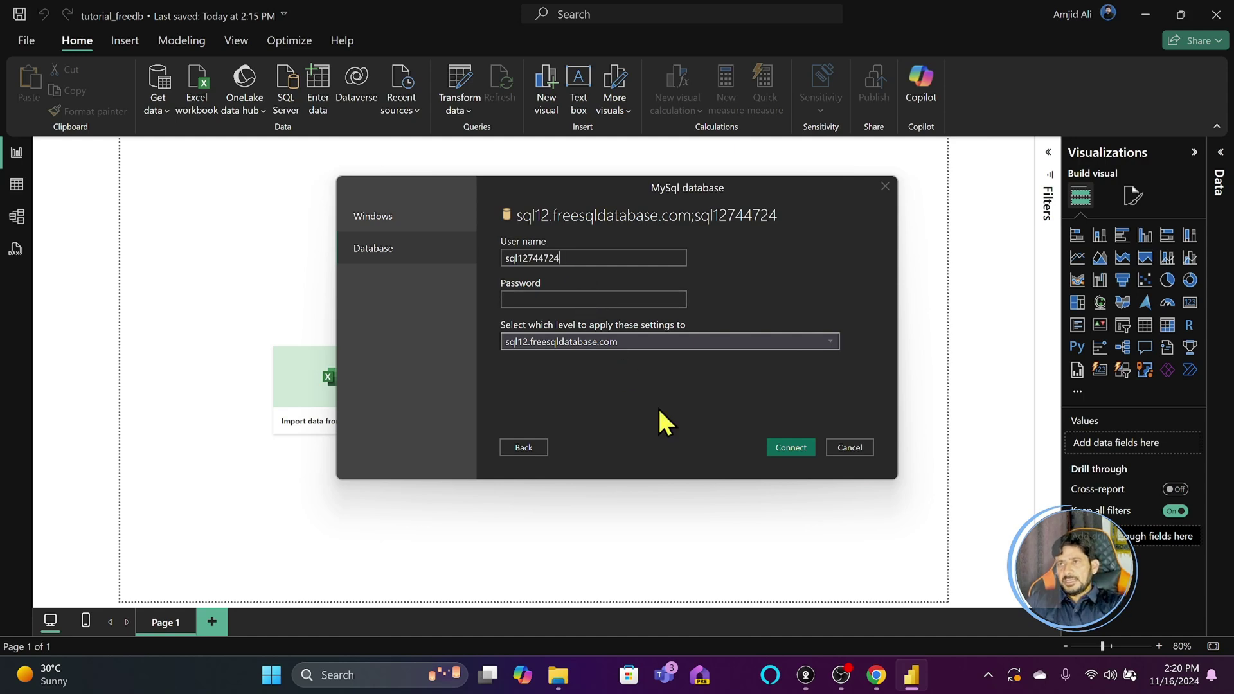
click(562, 296)
key(ctrl+v)
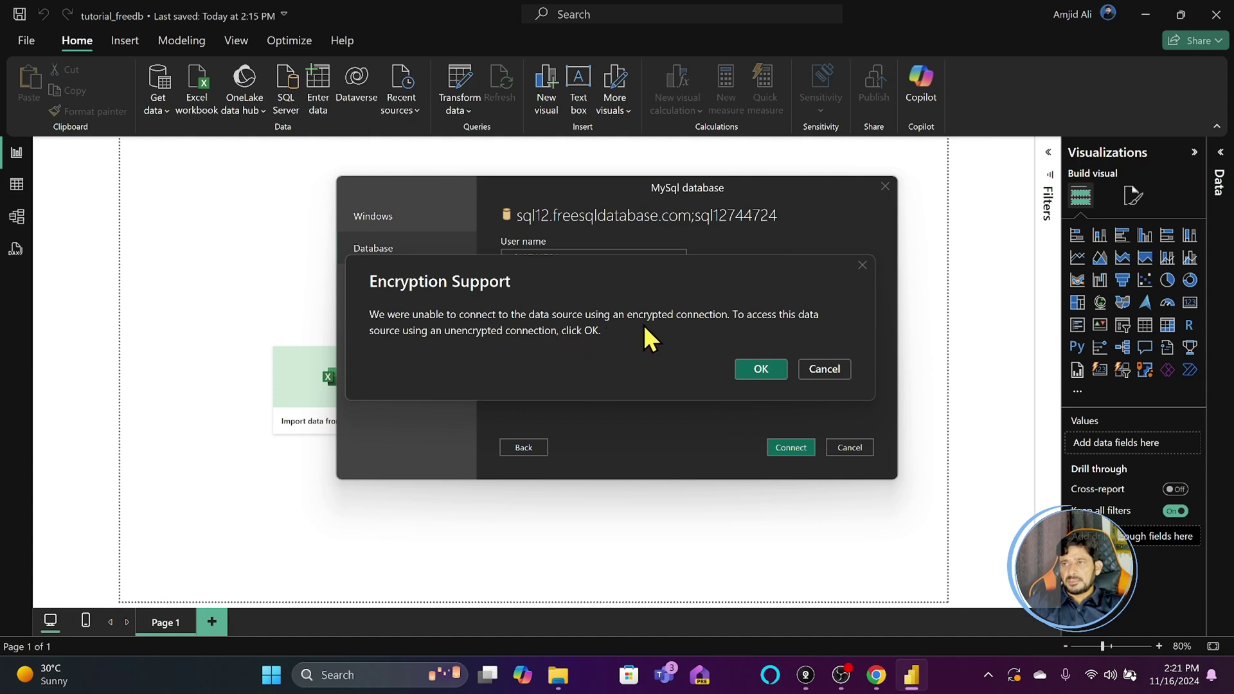
click(752, 371)
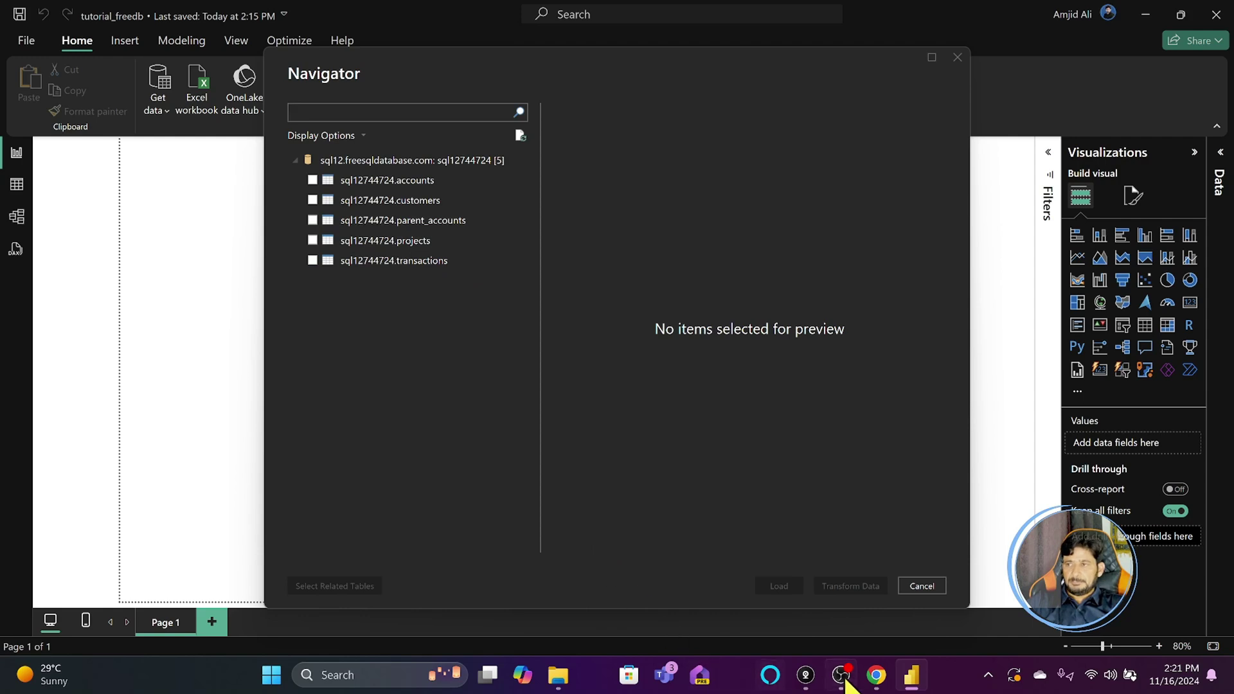
- Check the table list in phpMyAdmin in Chrome, return to Power BI Desktop and load the accounts, customers, parent_accounts, projects and transactions tables
click(876, 675)
click(337, 26)
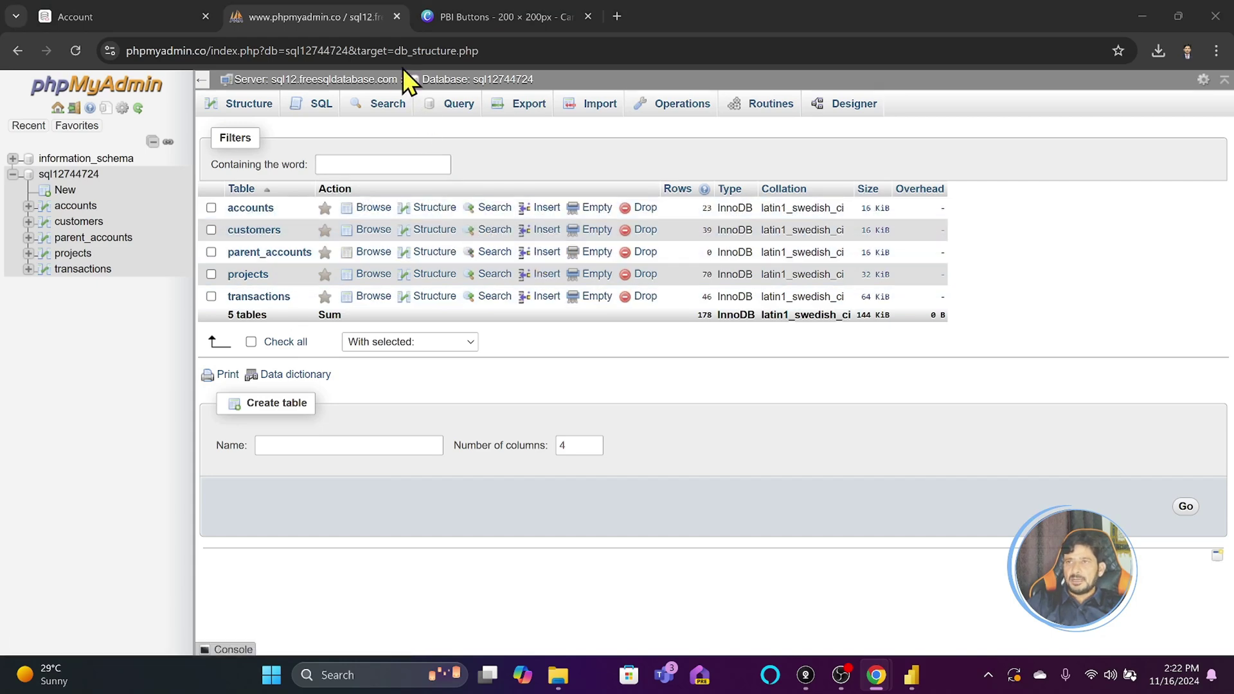
click(911, 675)
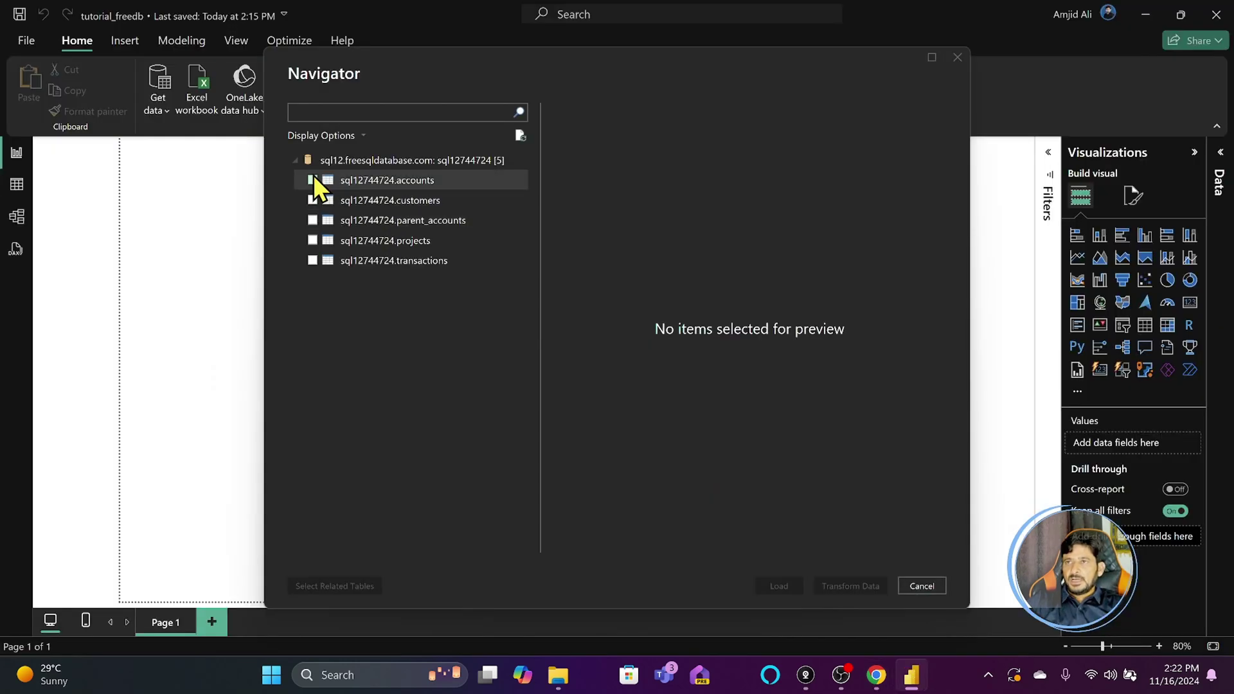
click(314, 182)
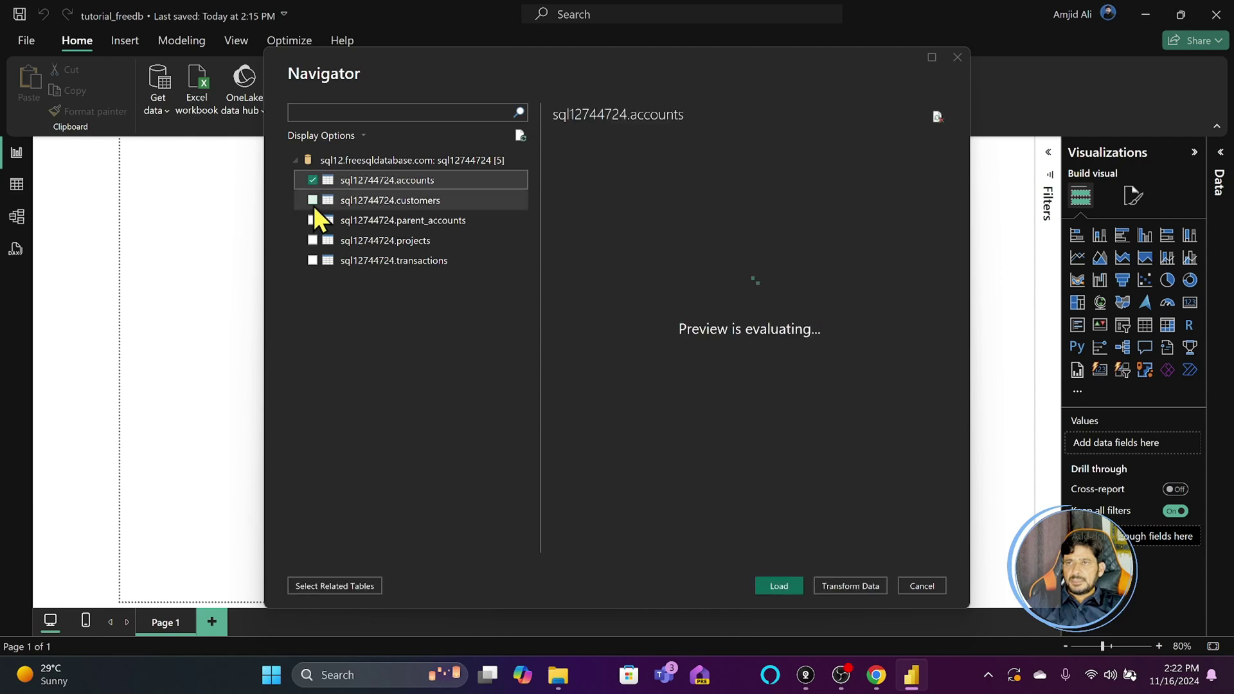
click(314, 200)
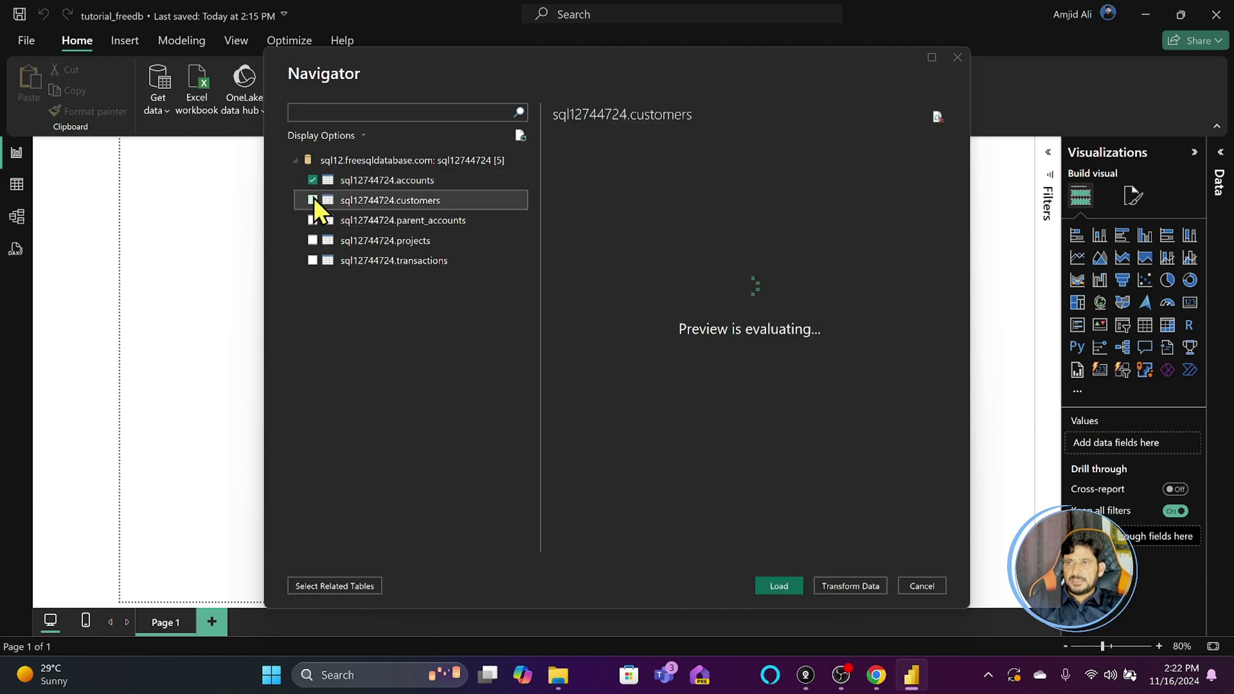
click(313, 200)
click(313, 221)
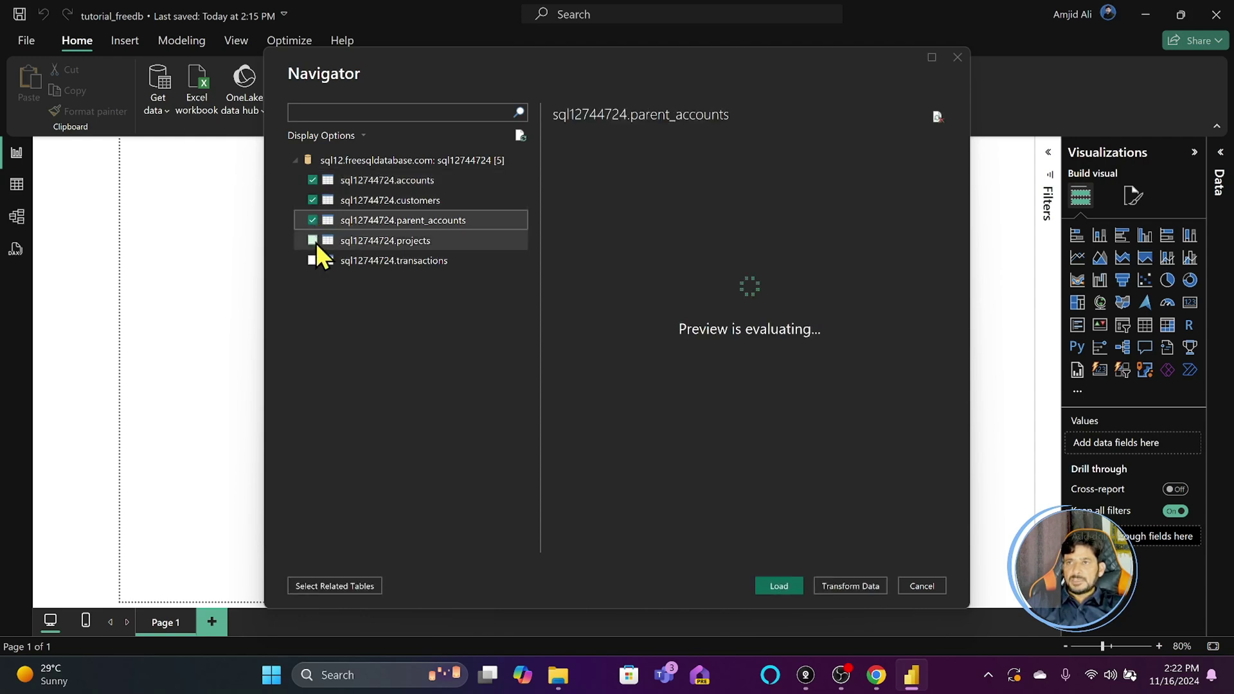
click(313, 242)
click(312, 264)
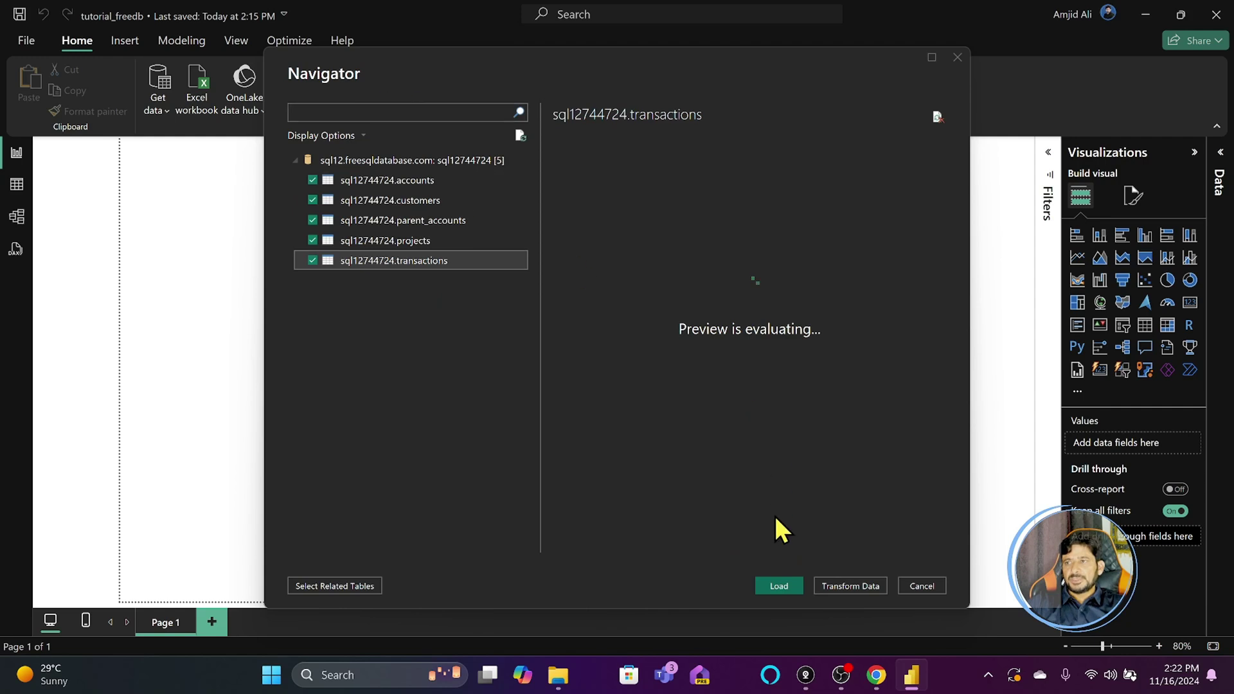
click(779, 585)
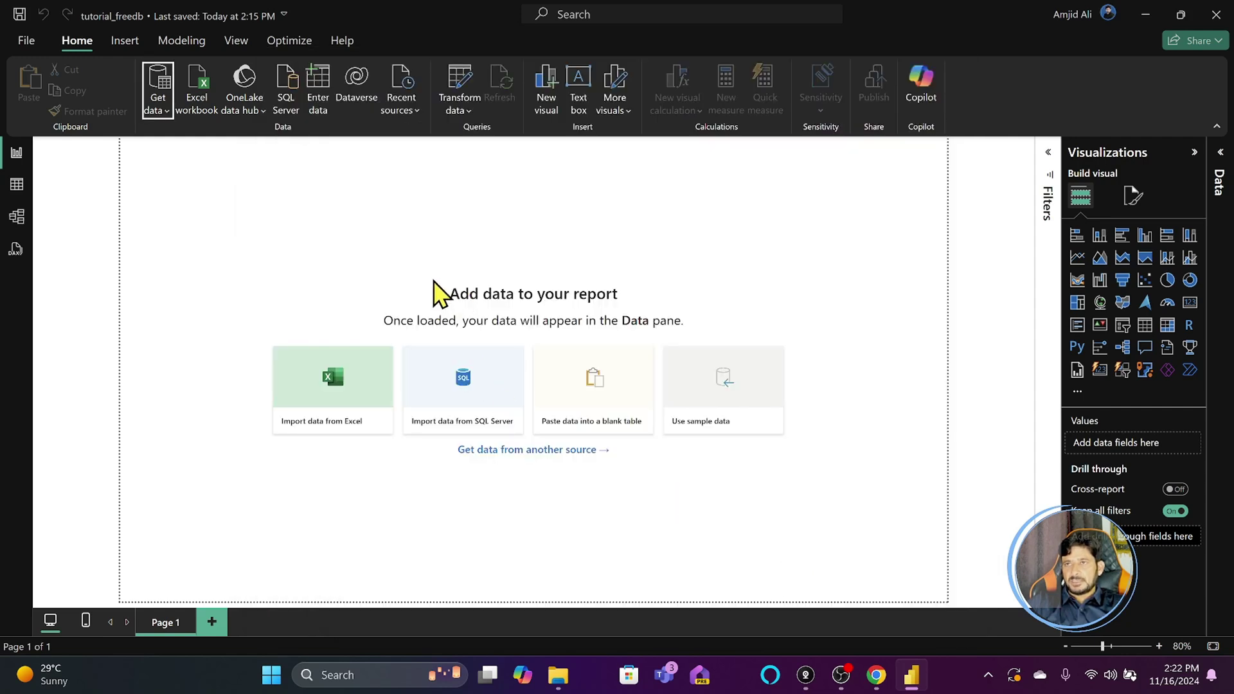
- Return from Chrome to Power BI Desktop and examine the columns and rows of each loaded table in Table view
click(1220, 154)
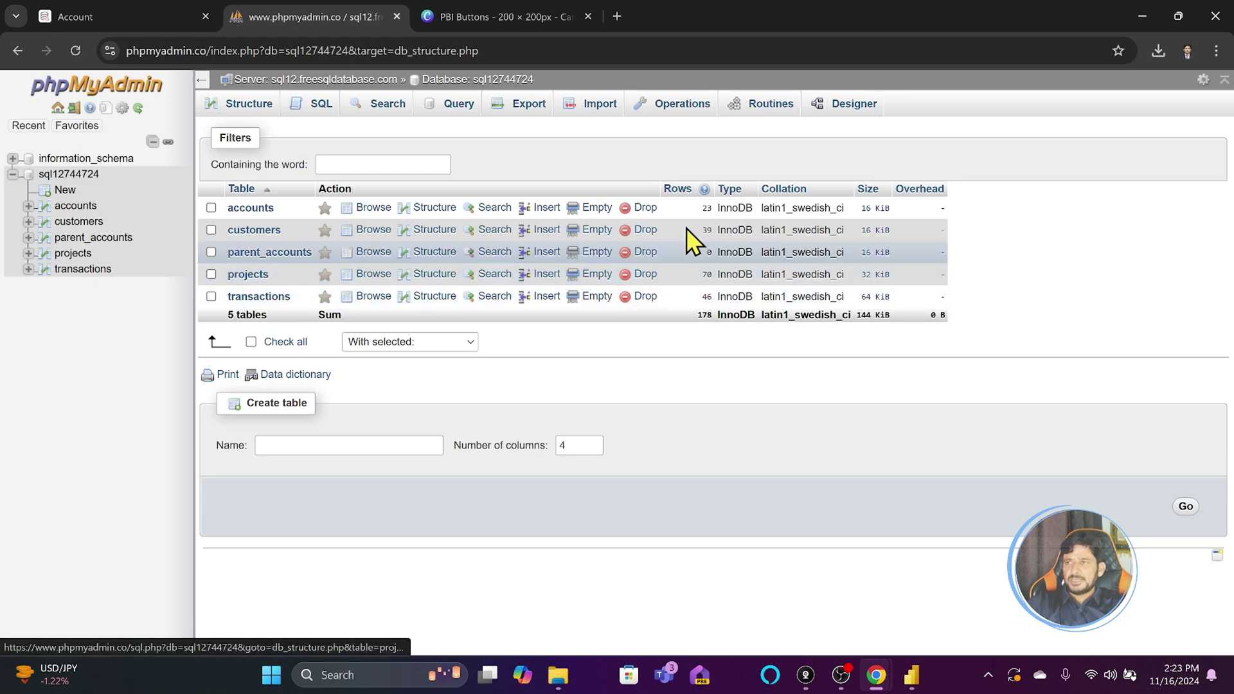
click(1150, 16)
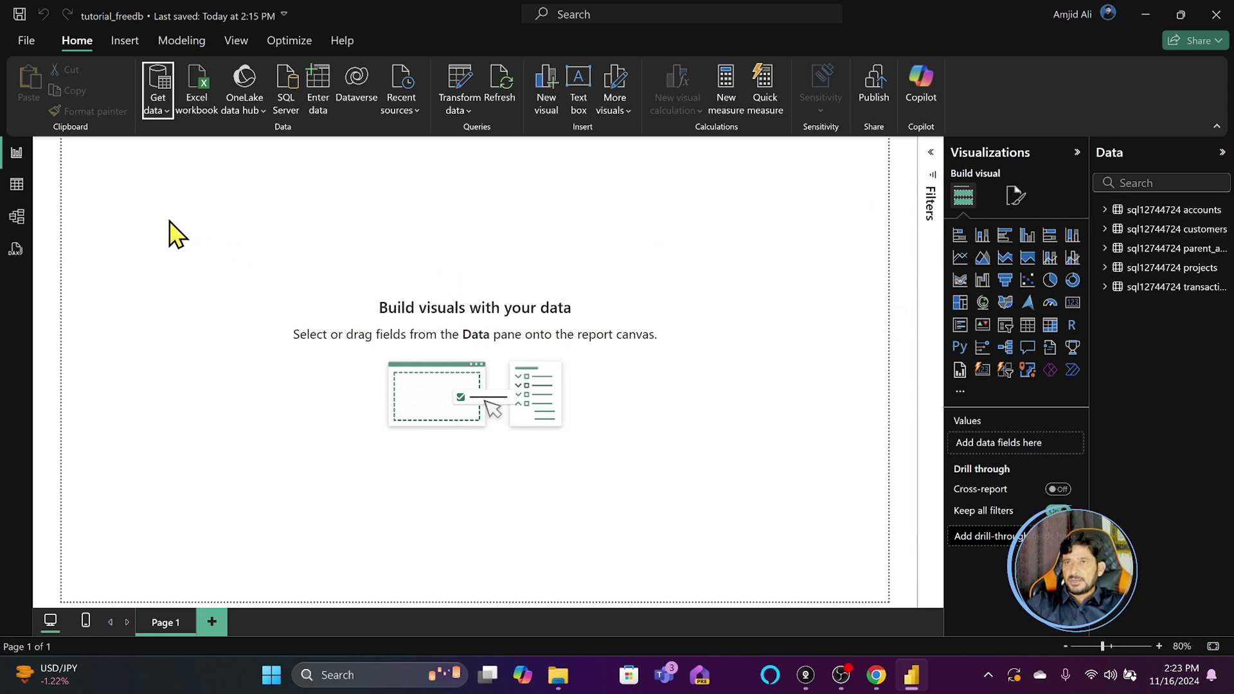
click(17, 187)
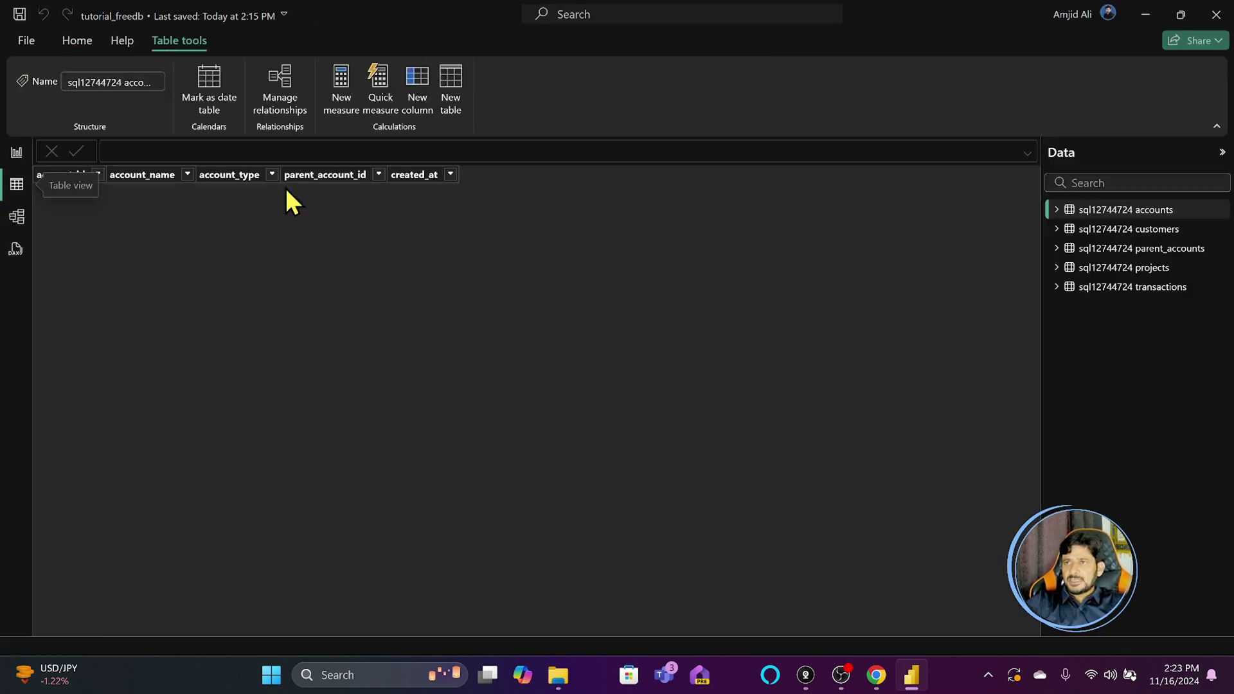
click(1121, 230)
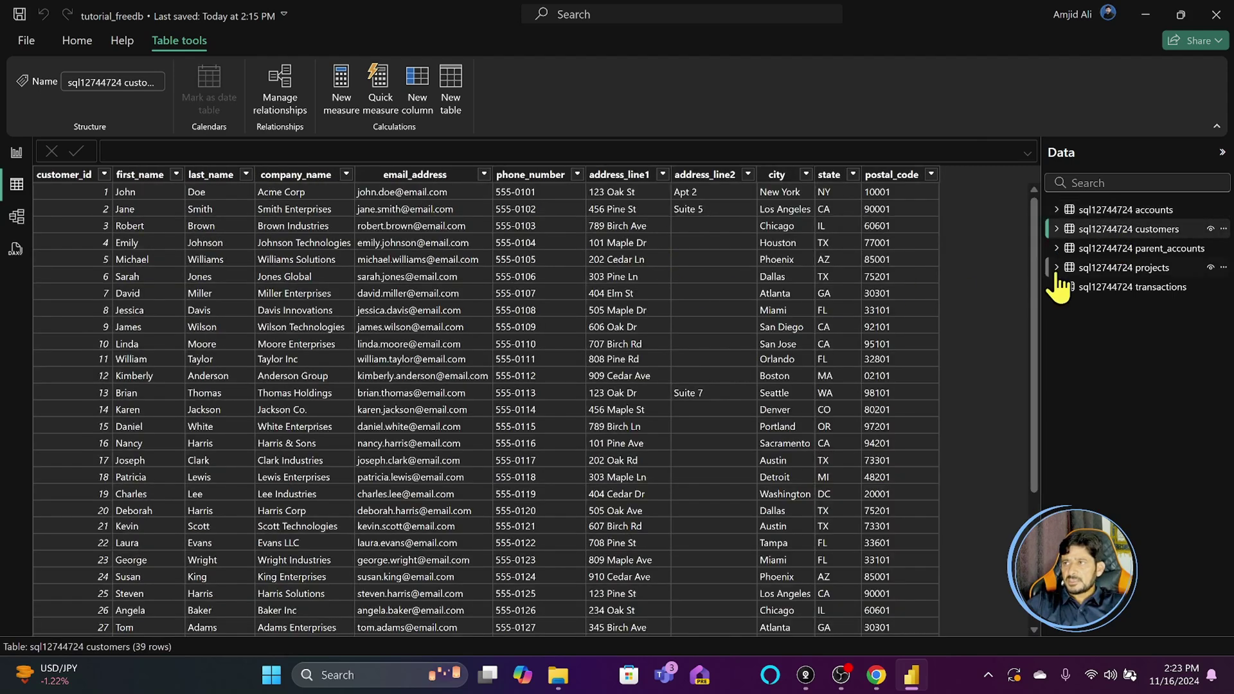
click(1103, 251)
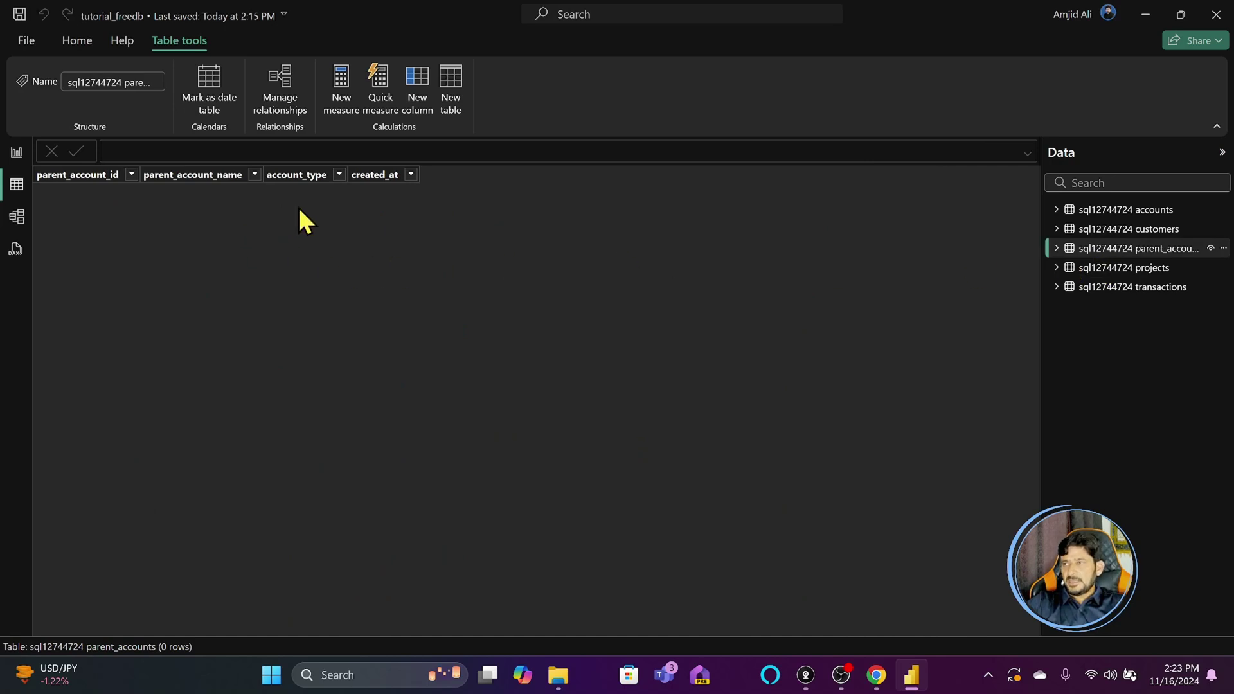
click(1112, 268)
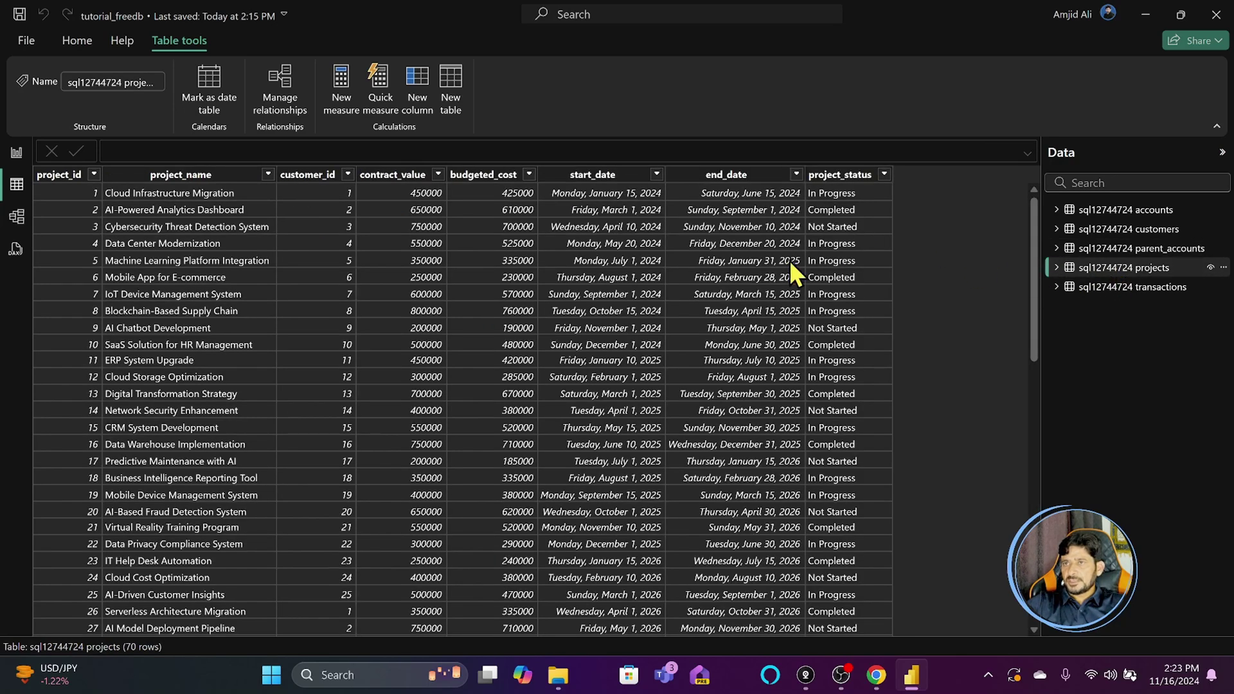
scroll(204, 384, down, 15)
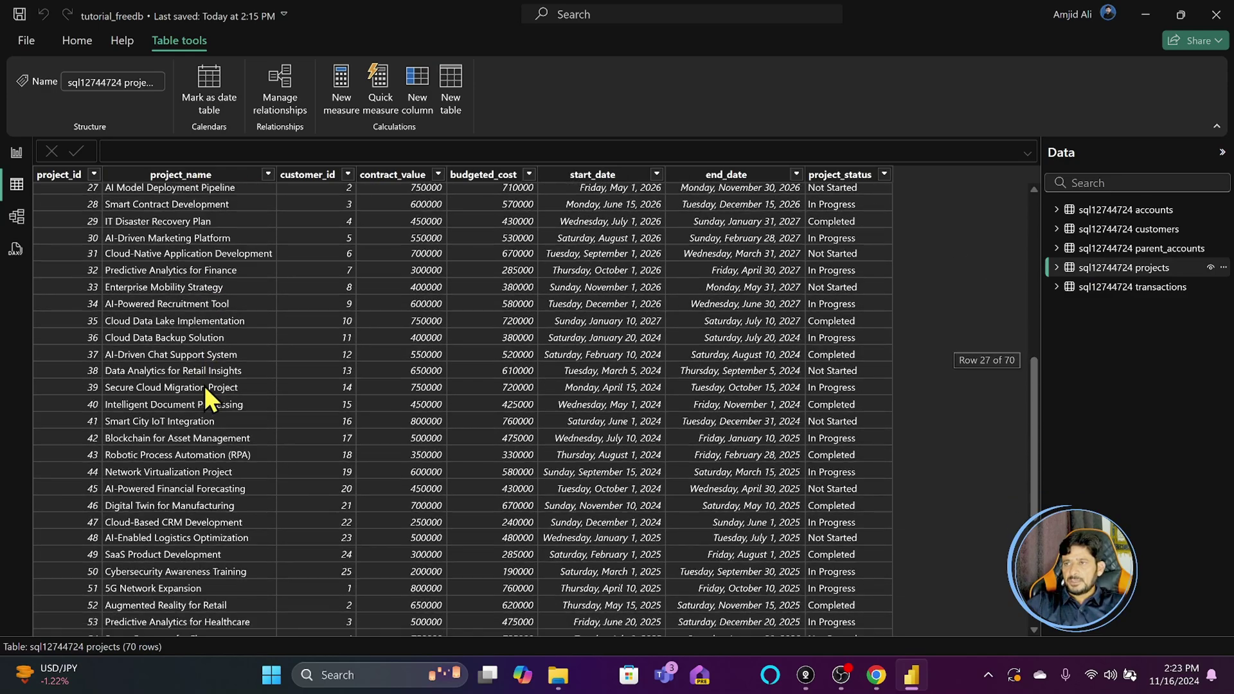
scroll(873, 287, up, 11)
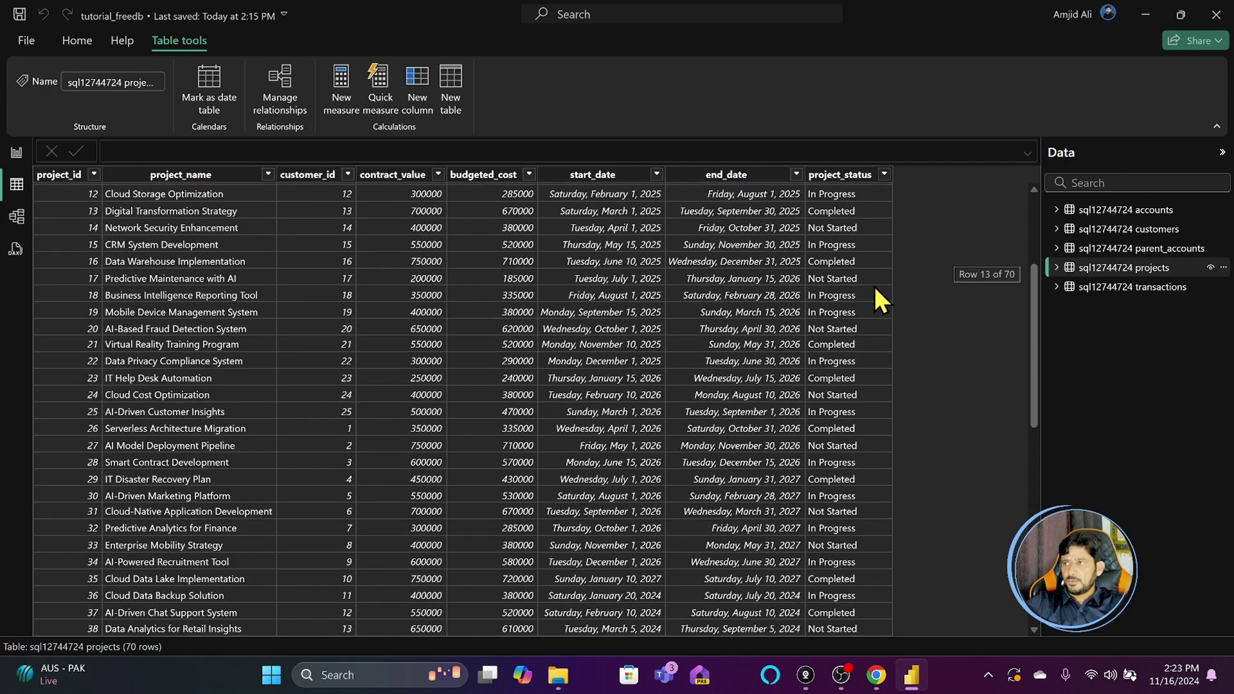
click(1134, 294)
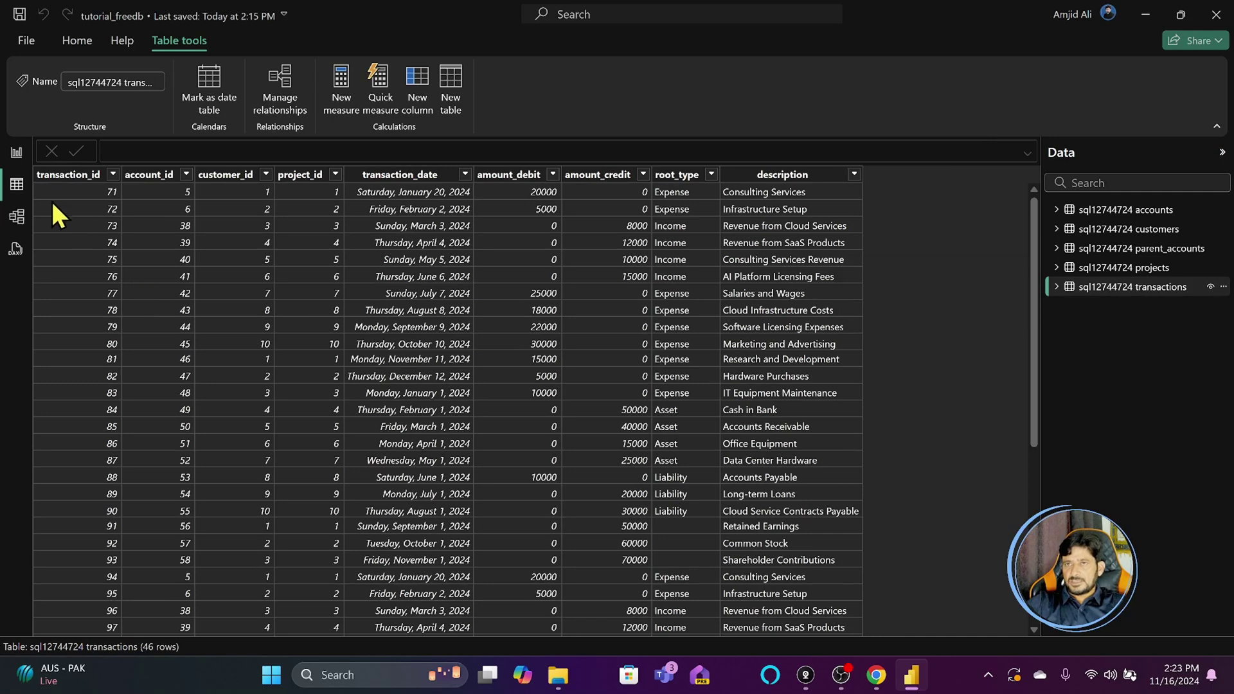
- Delete the parent_accounts table from the data model in Model view
click(16, 154)
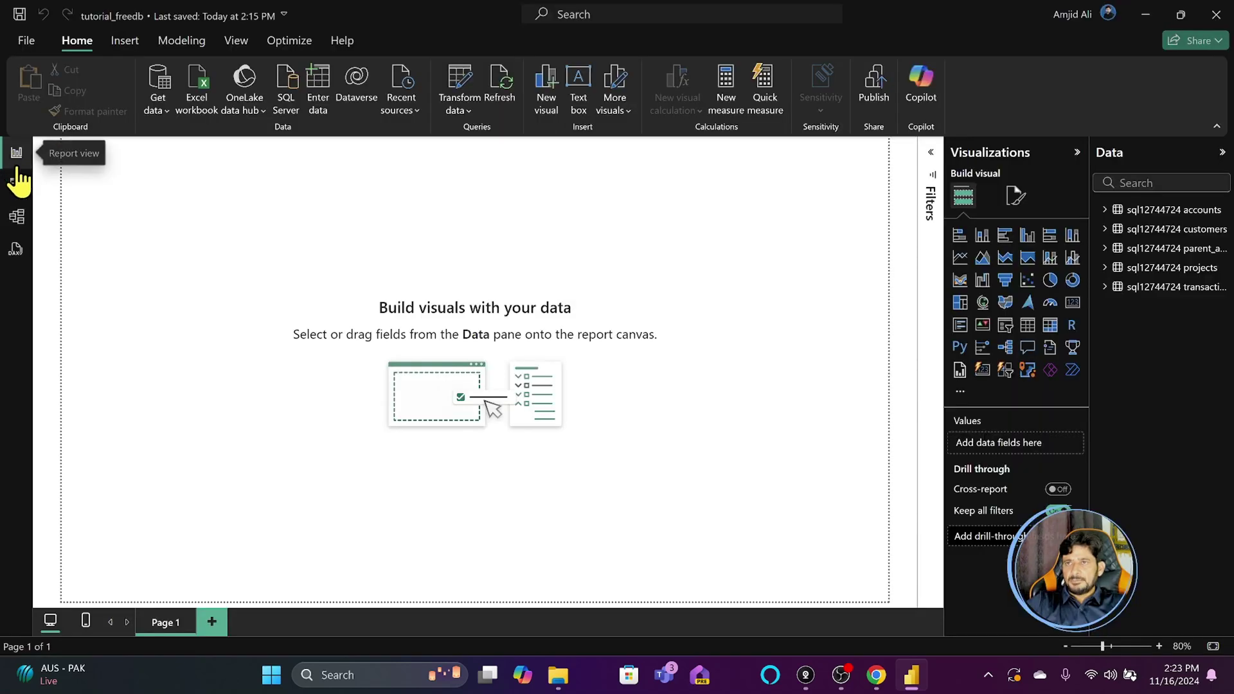
click(16, 219)
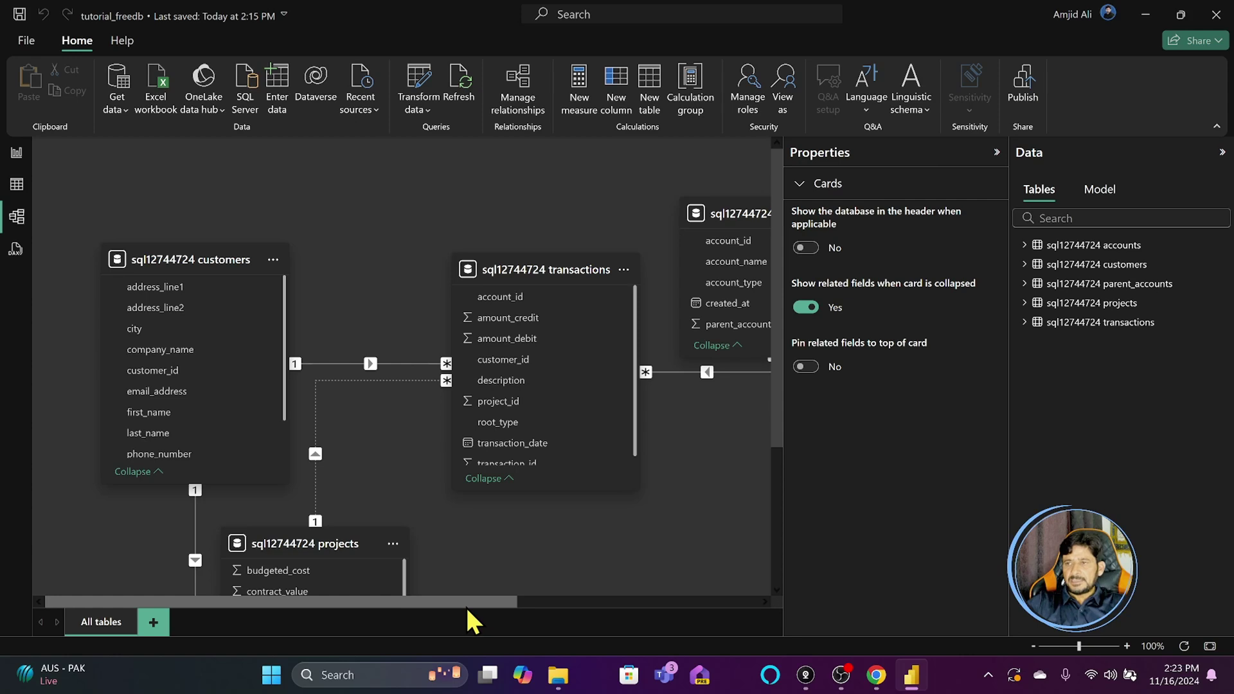
drag(466, 607, 692, 600)
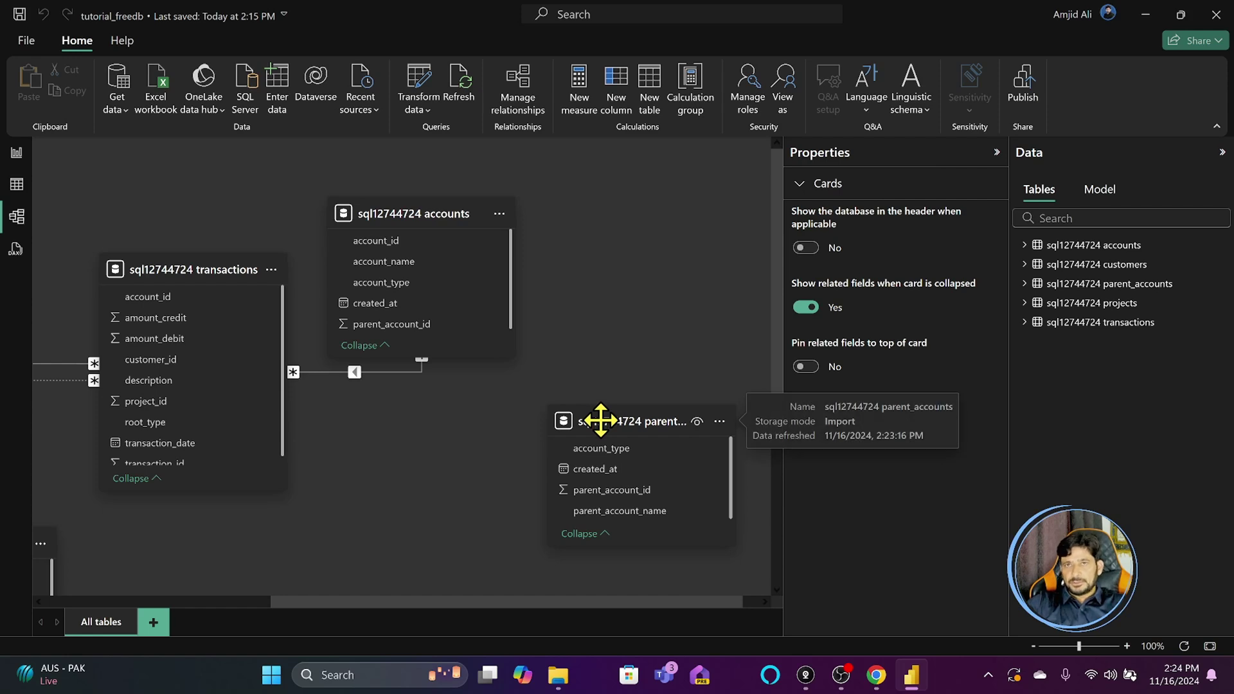
right_click(623, 422)
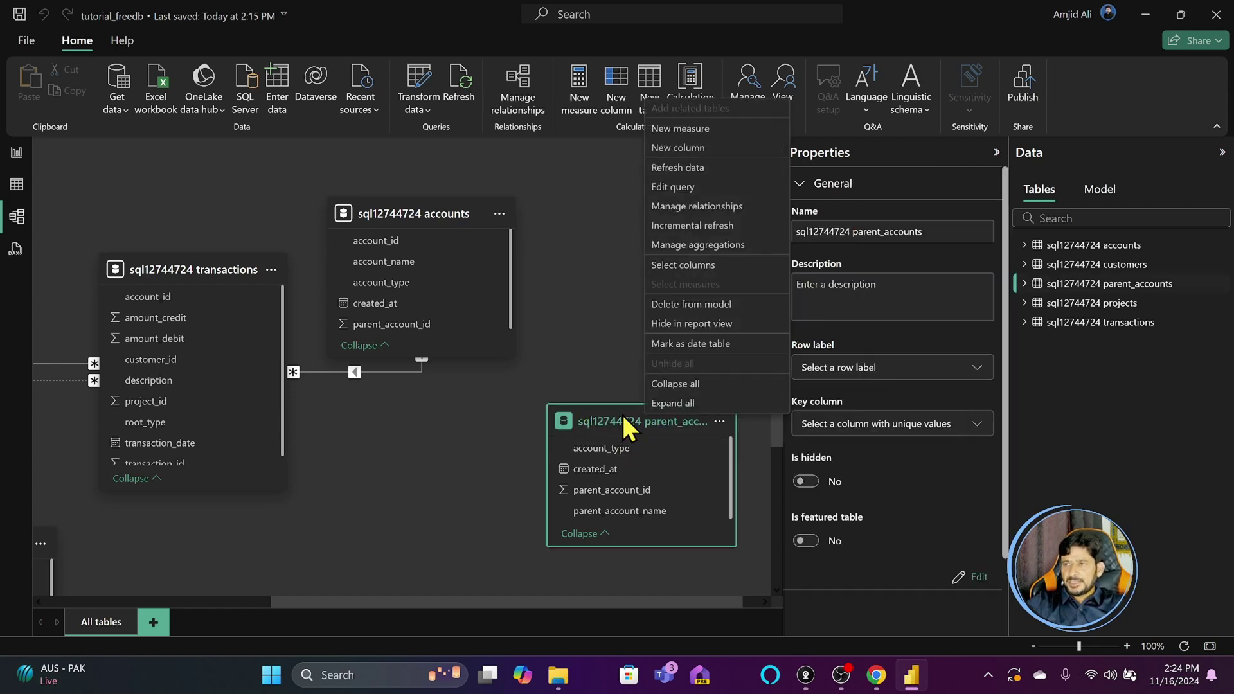
click(704, 306)
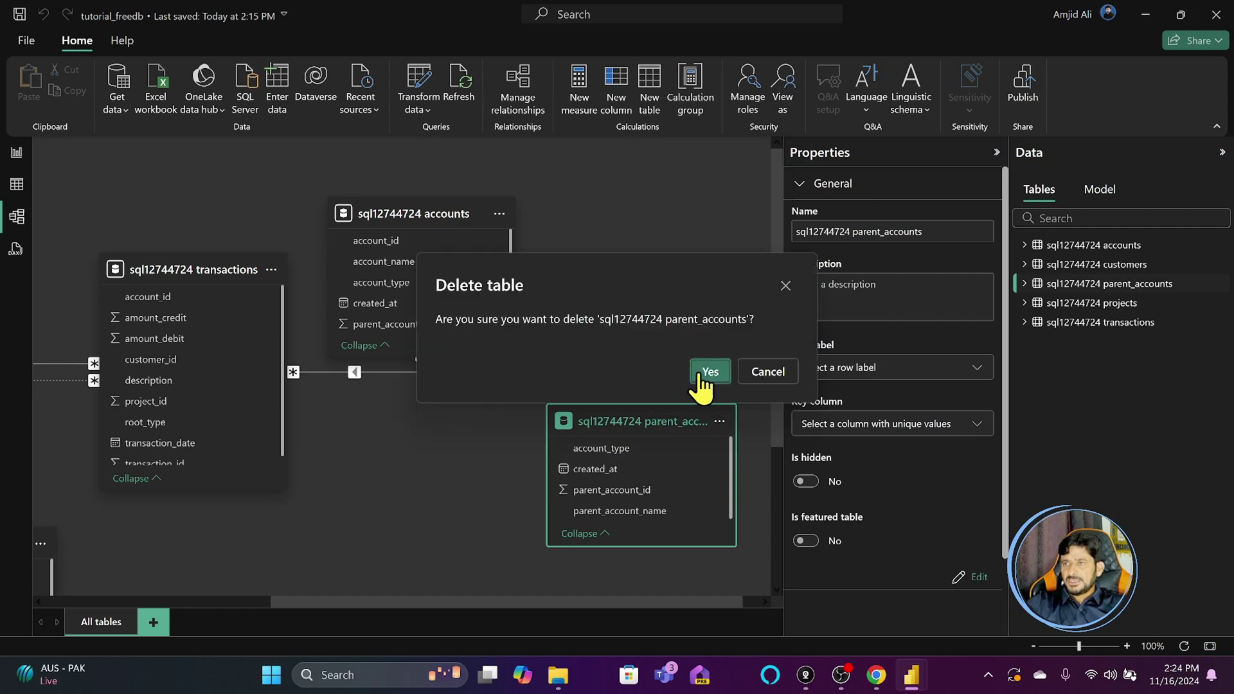
click(705, 372)
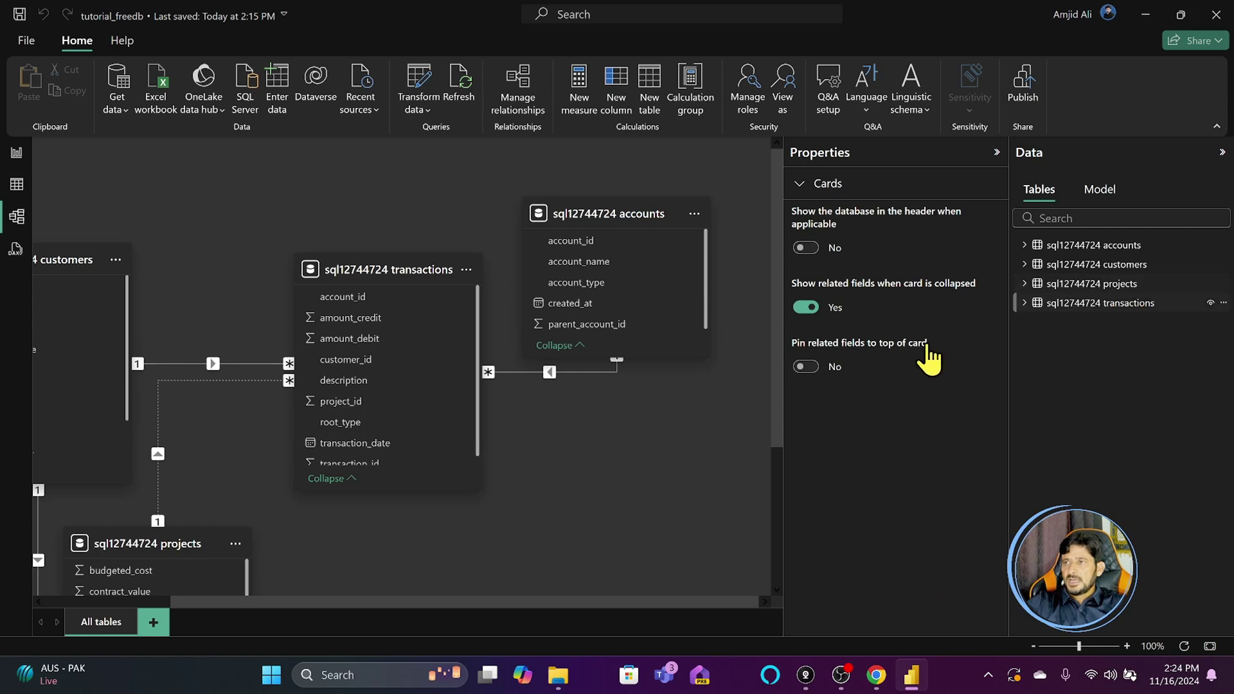
- Rename the sql12744724 accounts table to accounts in Model view
drag(596, 606, 452, 604)
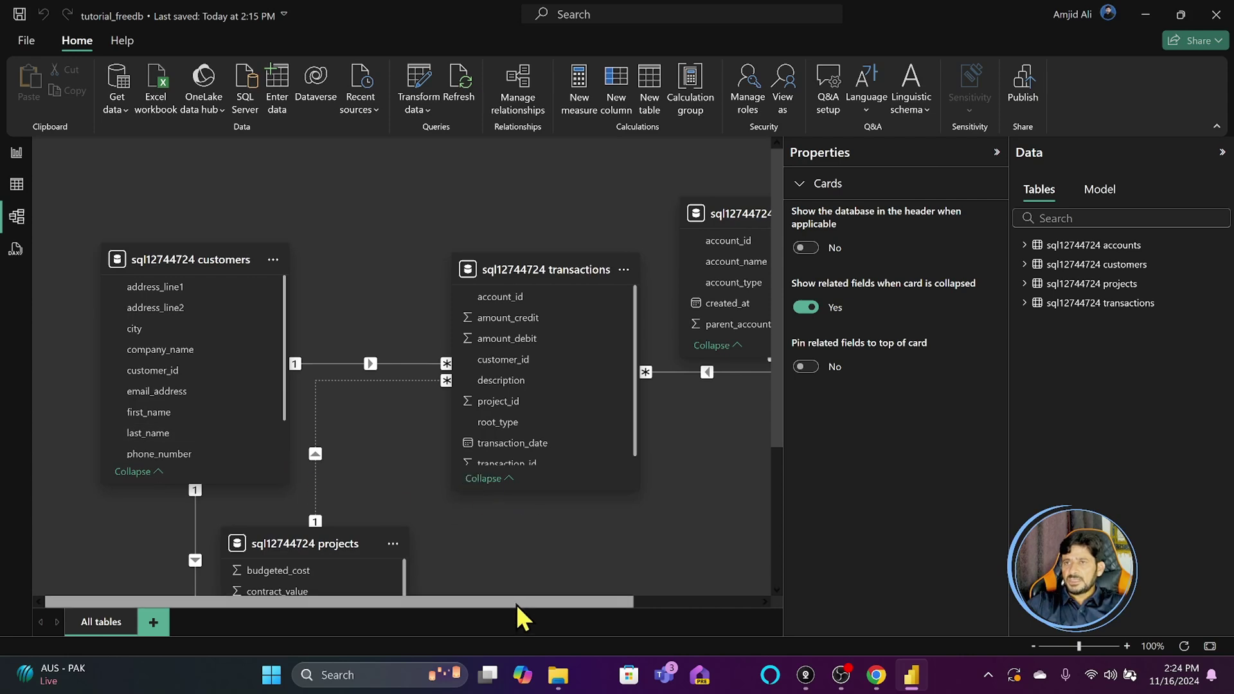
drag(516, 604, 688, 606)
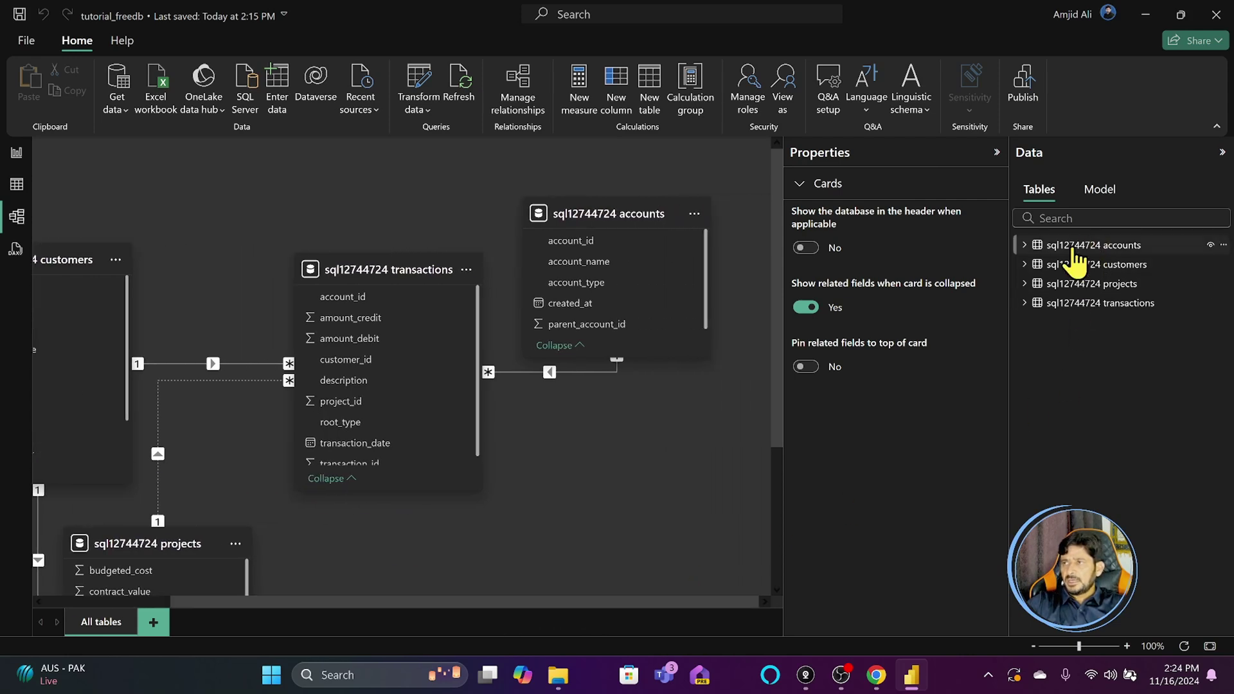
right_click(1073, 247)
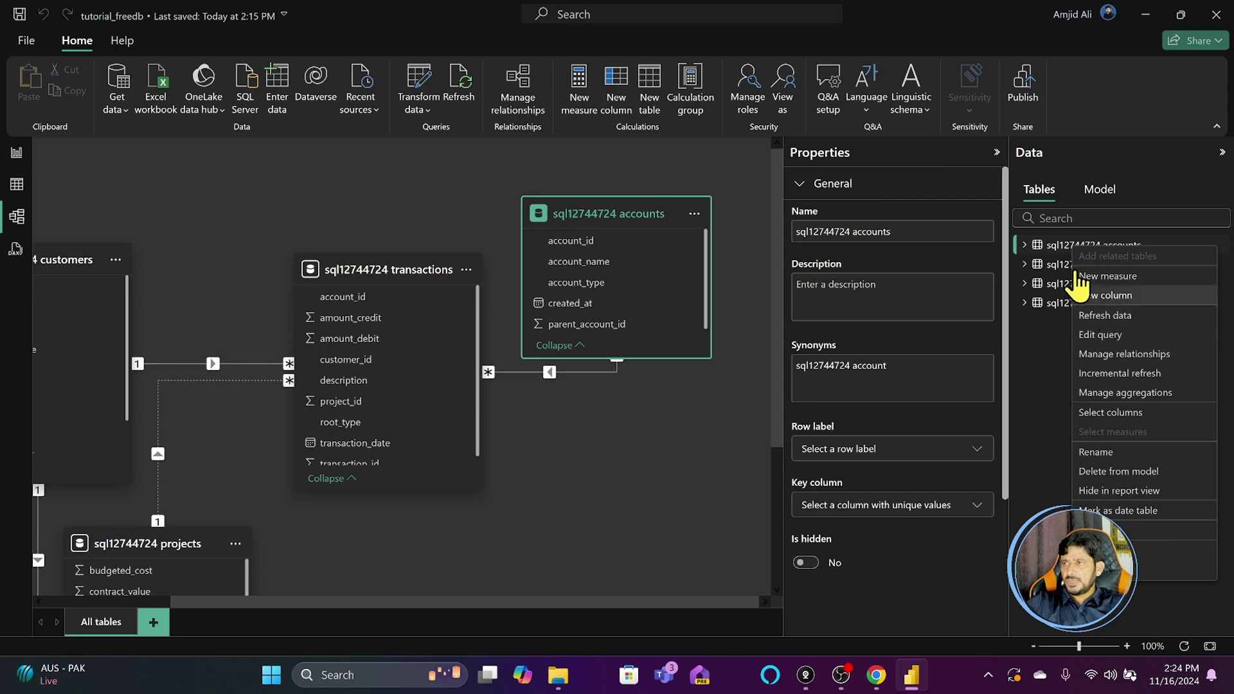
click(1094, 448)
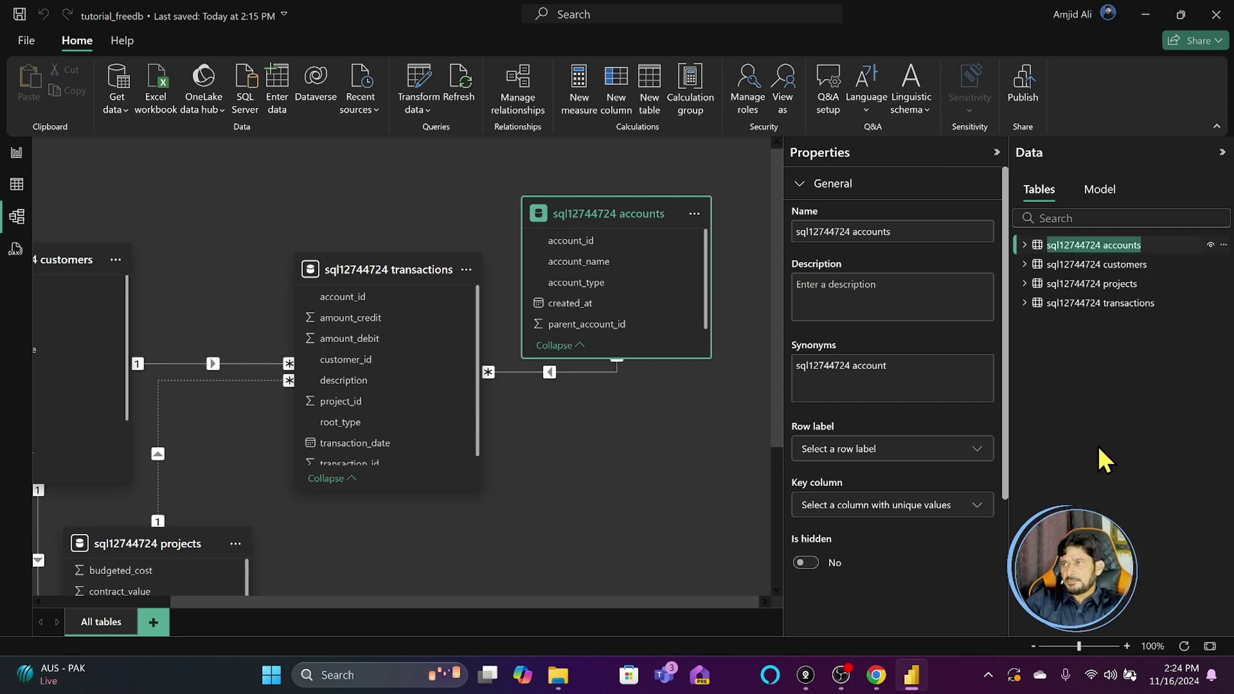
text(Acc)
key(BackSpace)
key(BackSpace)
key(BackSpace)
text(acco)
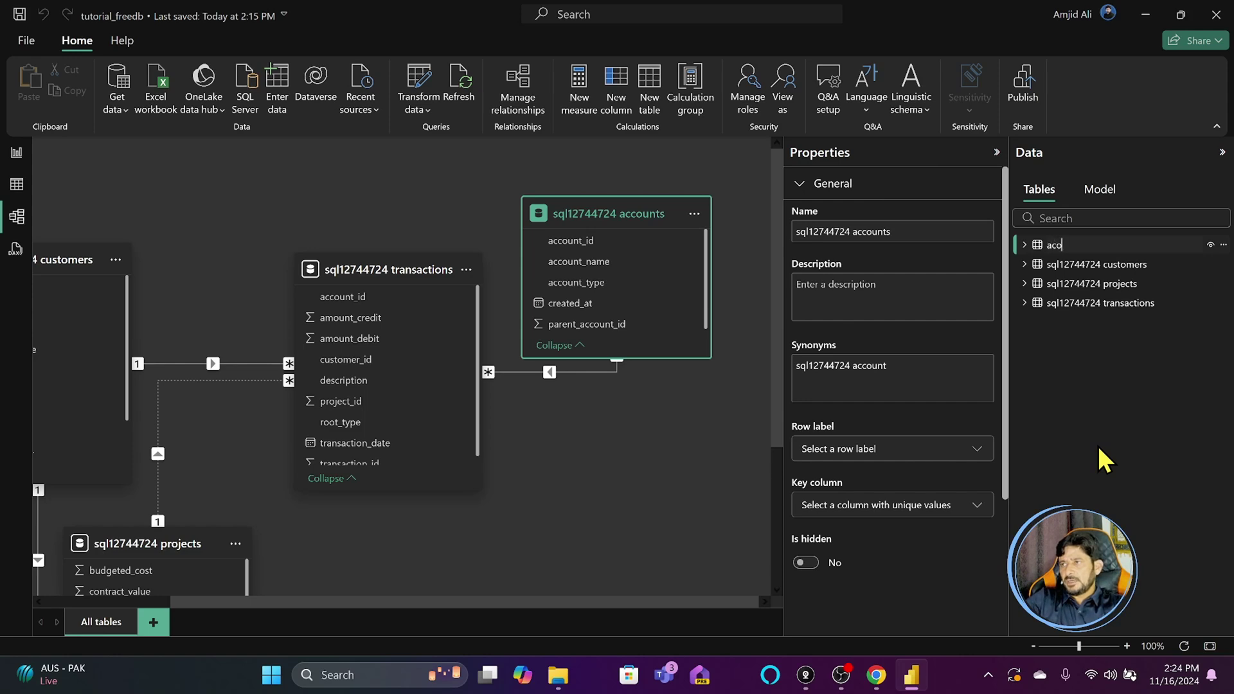
key(BackSpace)
text(counts)
key(Return)
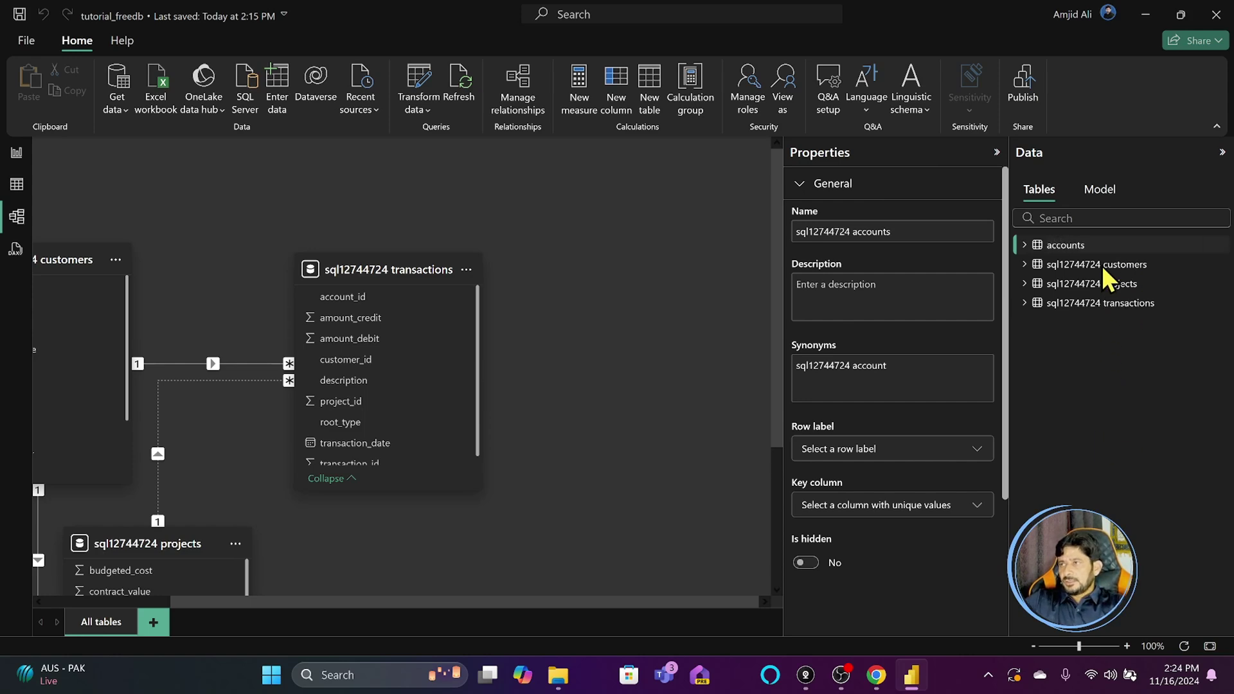
- Rename the sql12744724 customers table to customers and the sql12744724 projects table to projects
right_click(1101, 264)
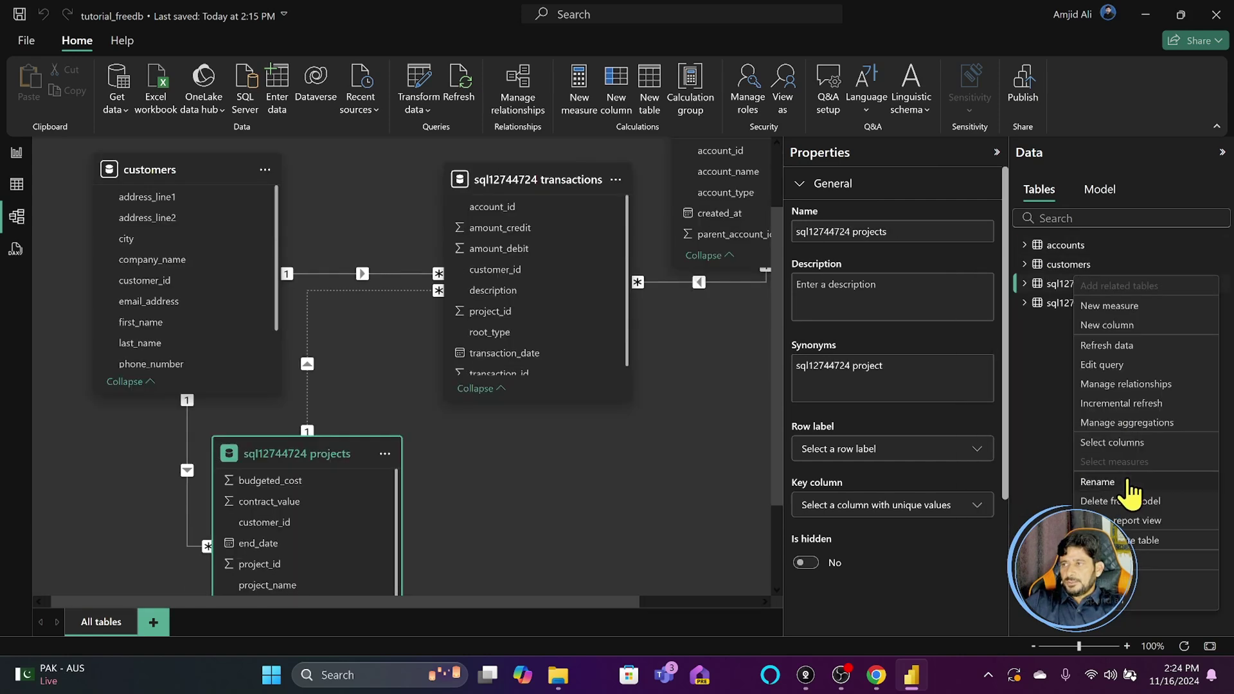
click(1085, 482)
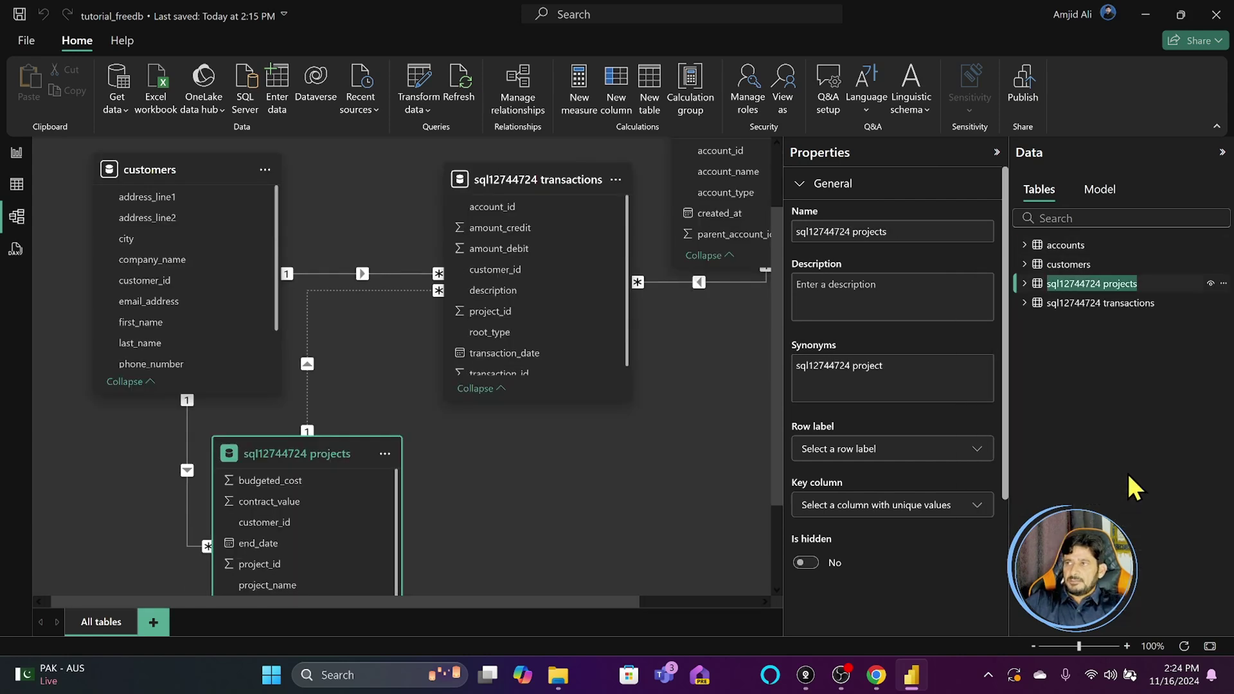
text(projects)
key(Return)
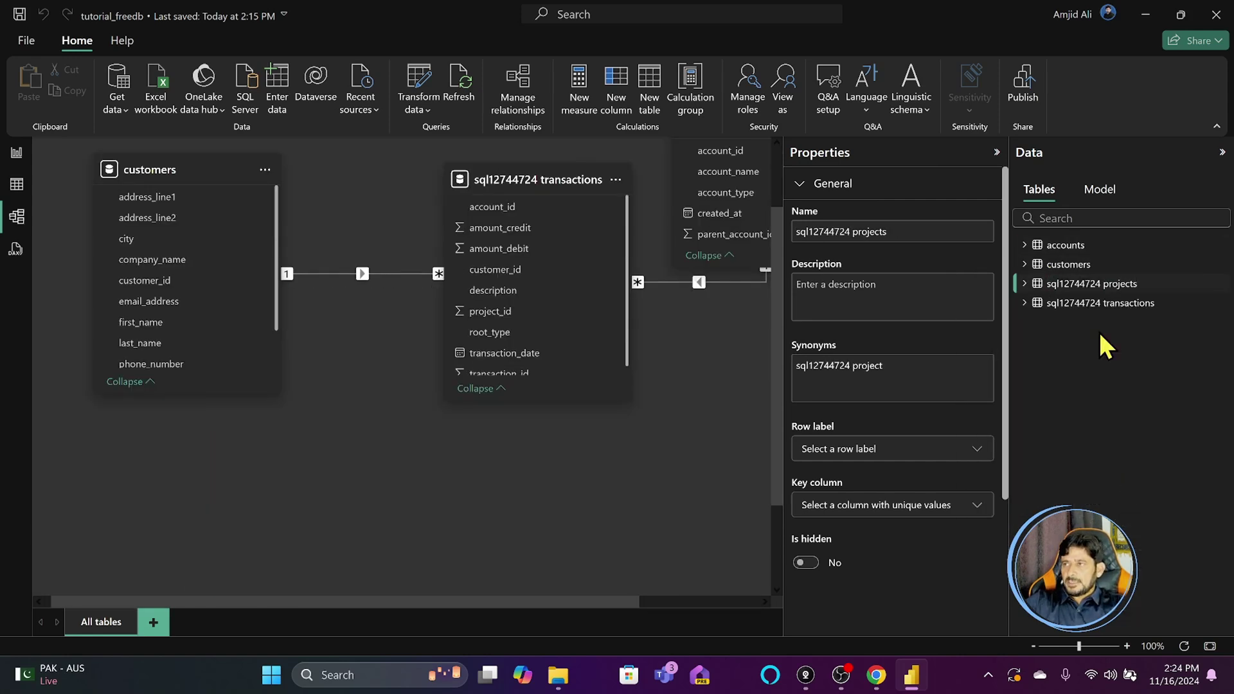
- Rename the sql12744724 transactions table to transactions
right_click(1096, 302)
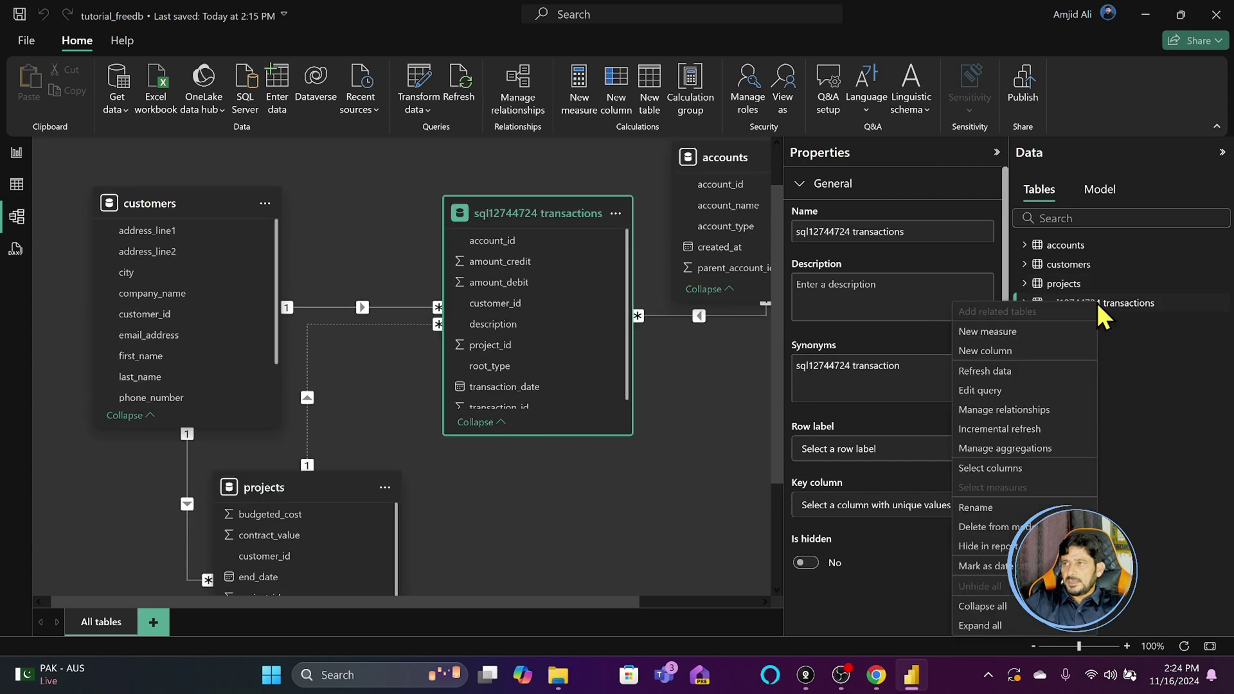
click(1012, 509)
text(transactions)
key(Return)
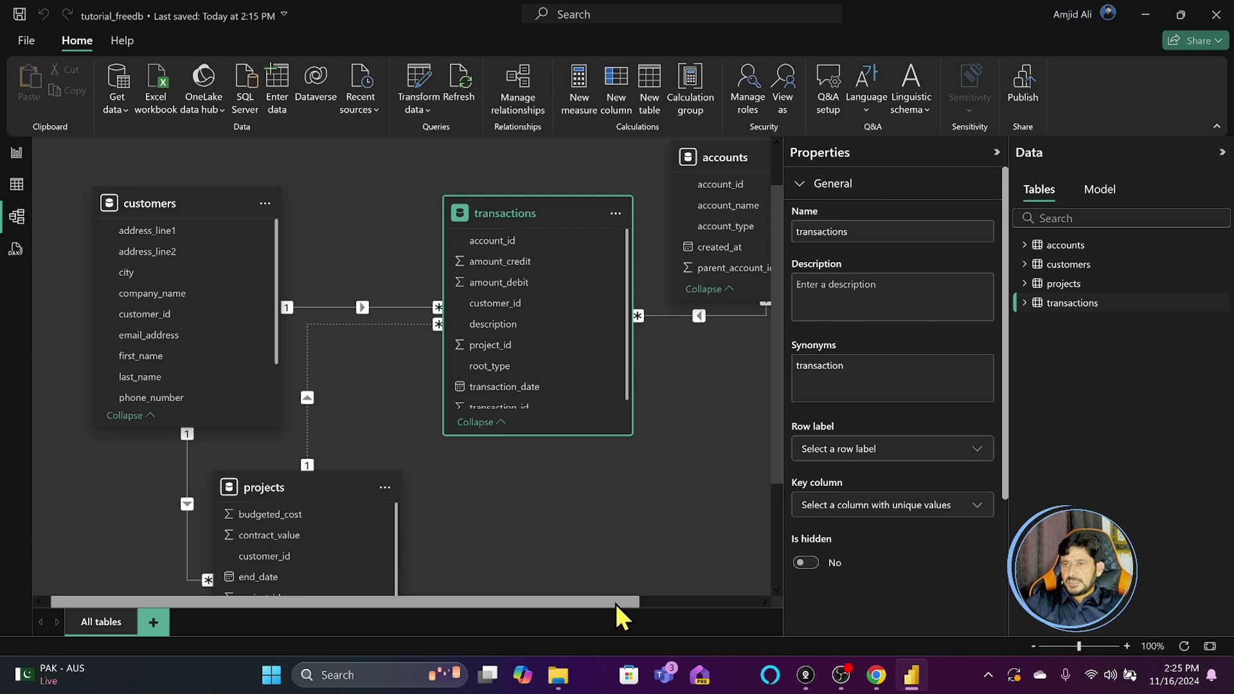
- Examine how the tables are linked in Model view and check the relationship settings between transactions and accounts, leaving them as they are
drag(615, 602, 713, 599)
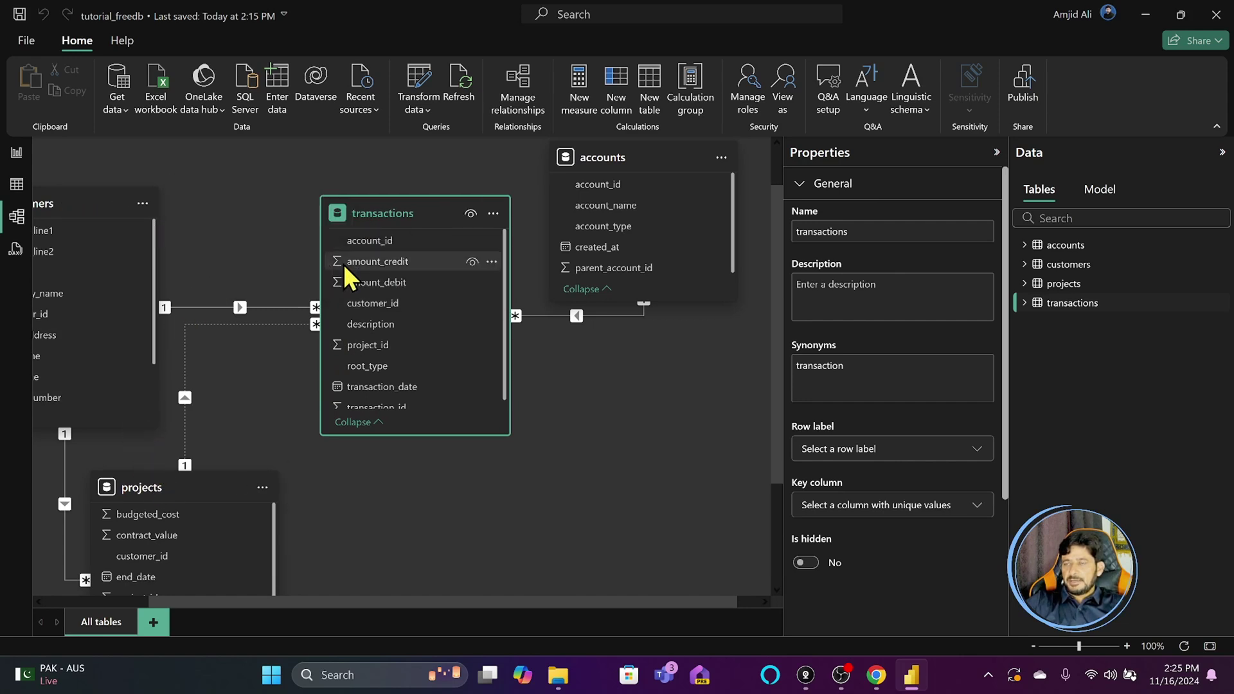
drag(418, 603, 289, 601)
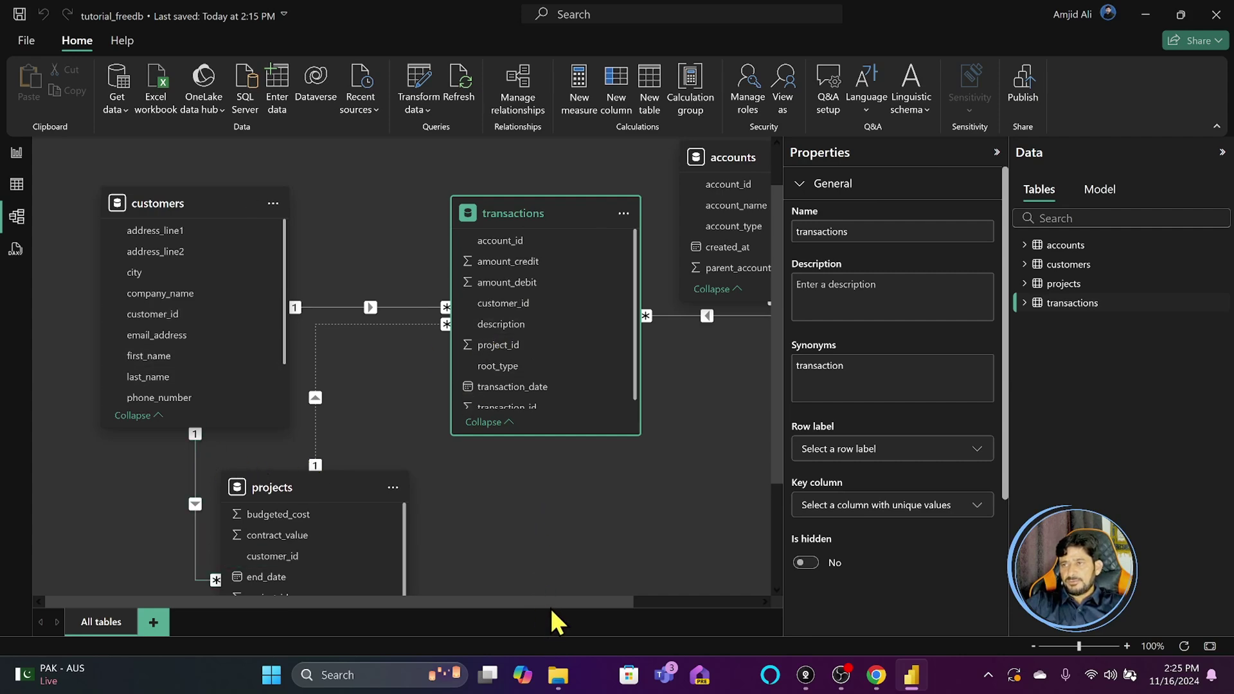
drag(573, 599, 720, 597)
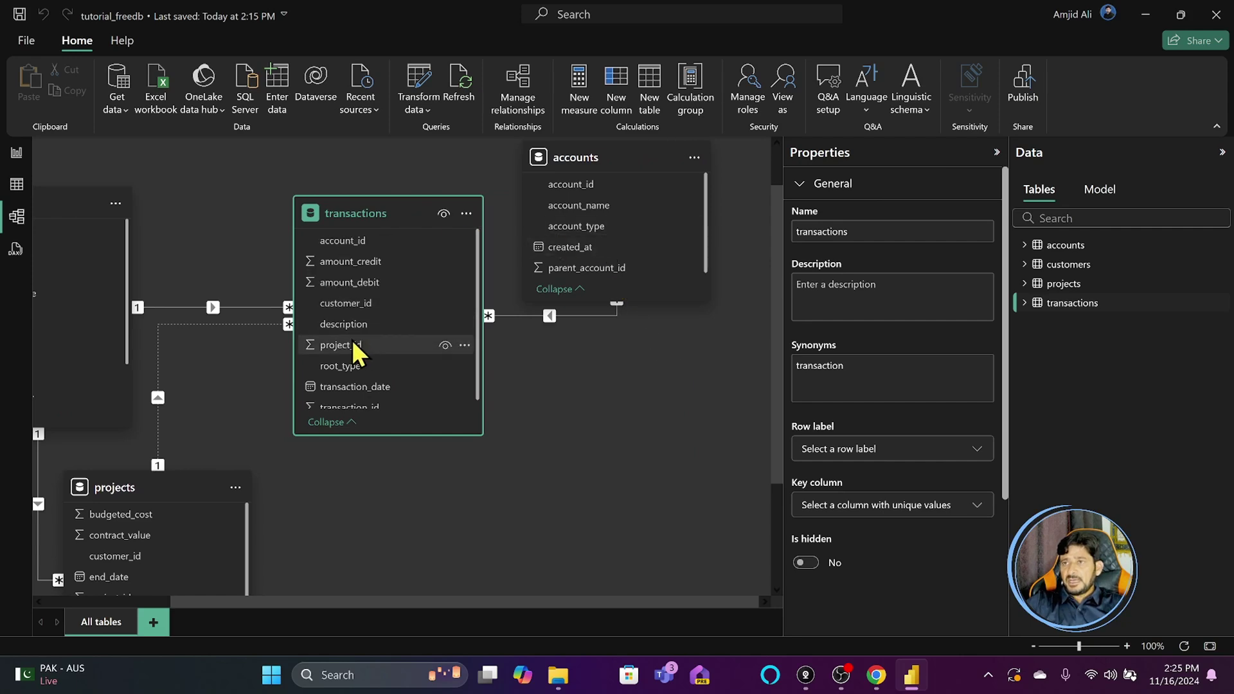
click(549, 316)
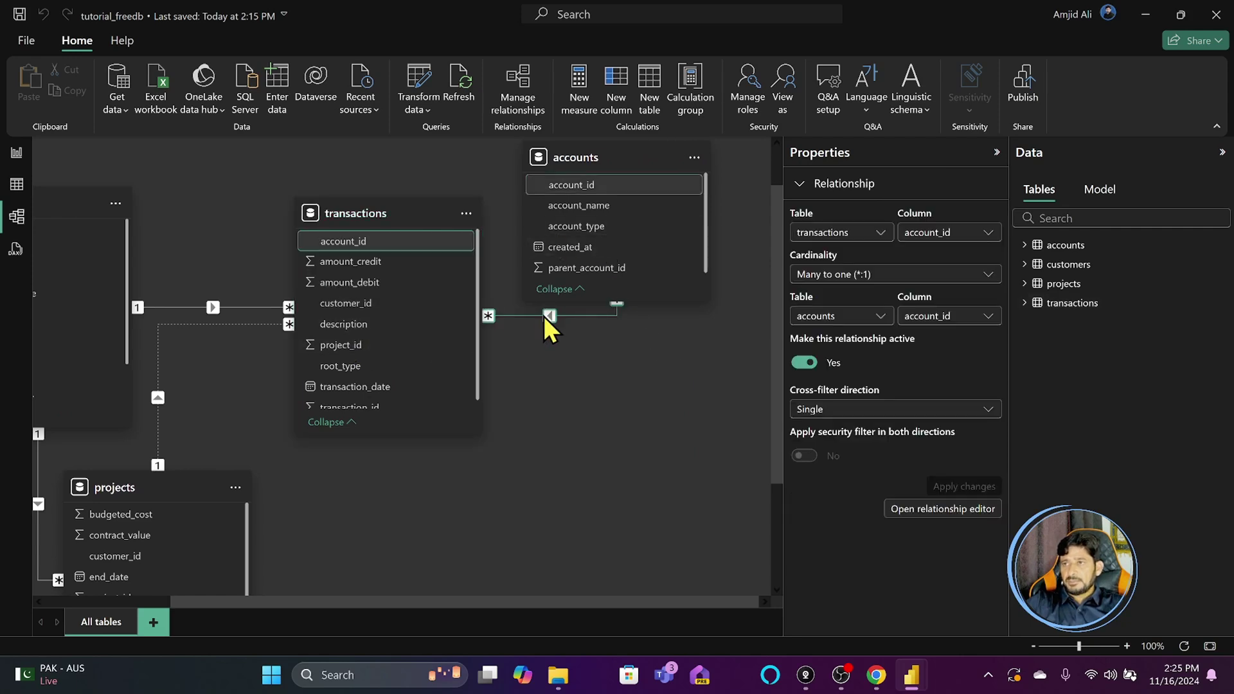
double_click(549, 316)
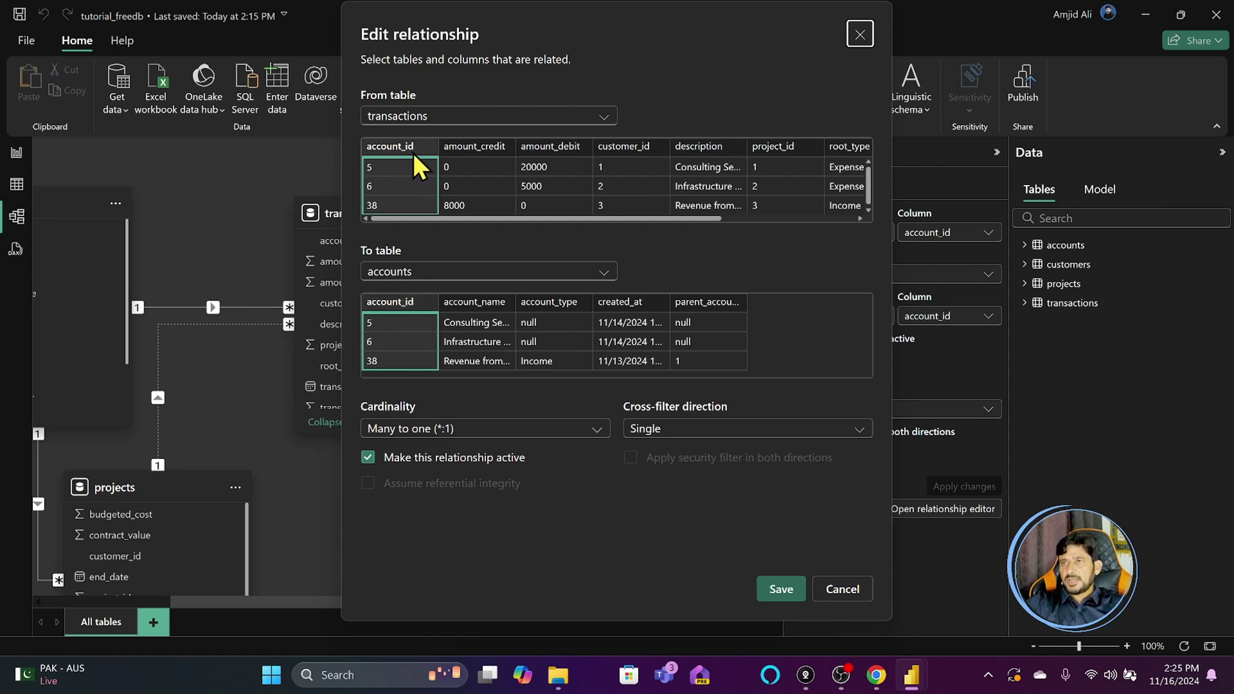
click(842, 588)
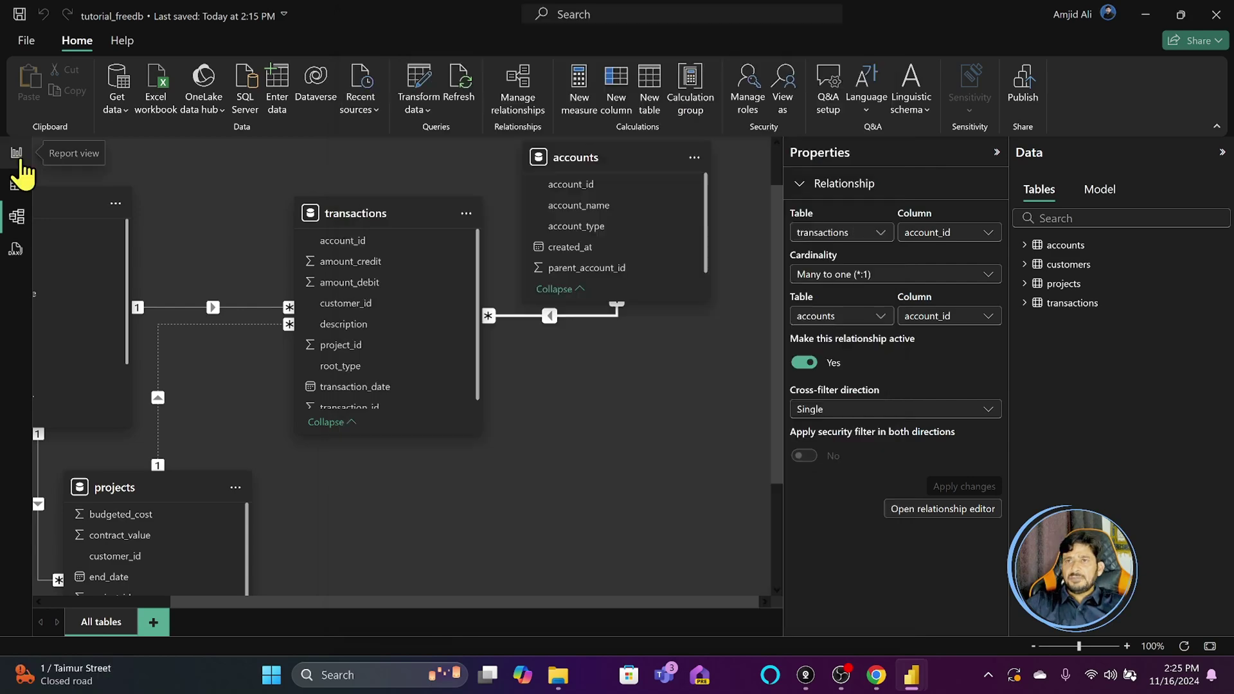
- Switch to Report view and review the model's table relationships in Manage relationships
click(20, 164)
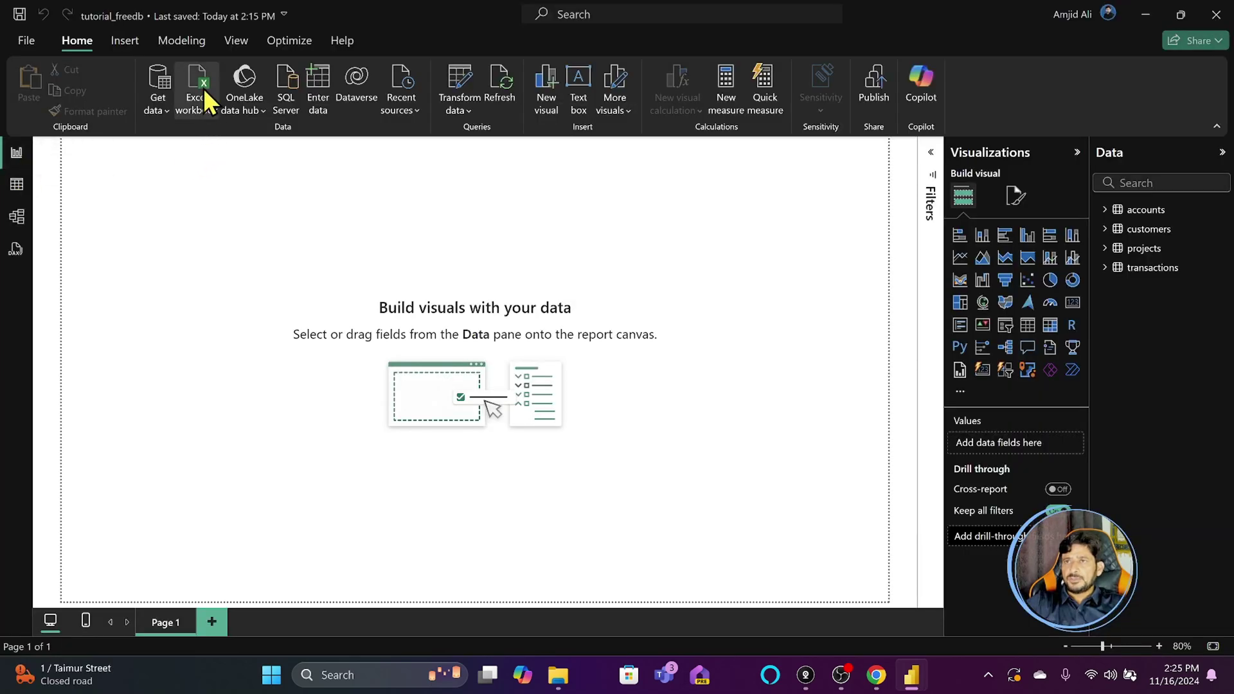
click(190, 46)
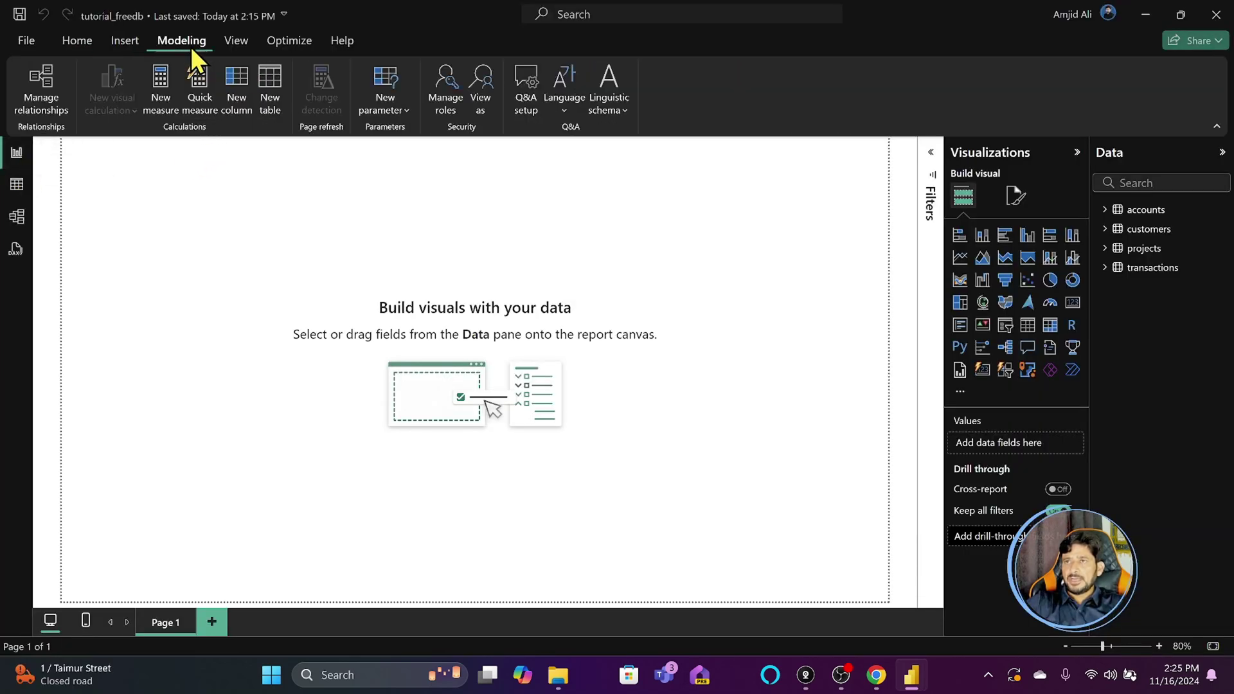
click(46, 97)
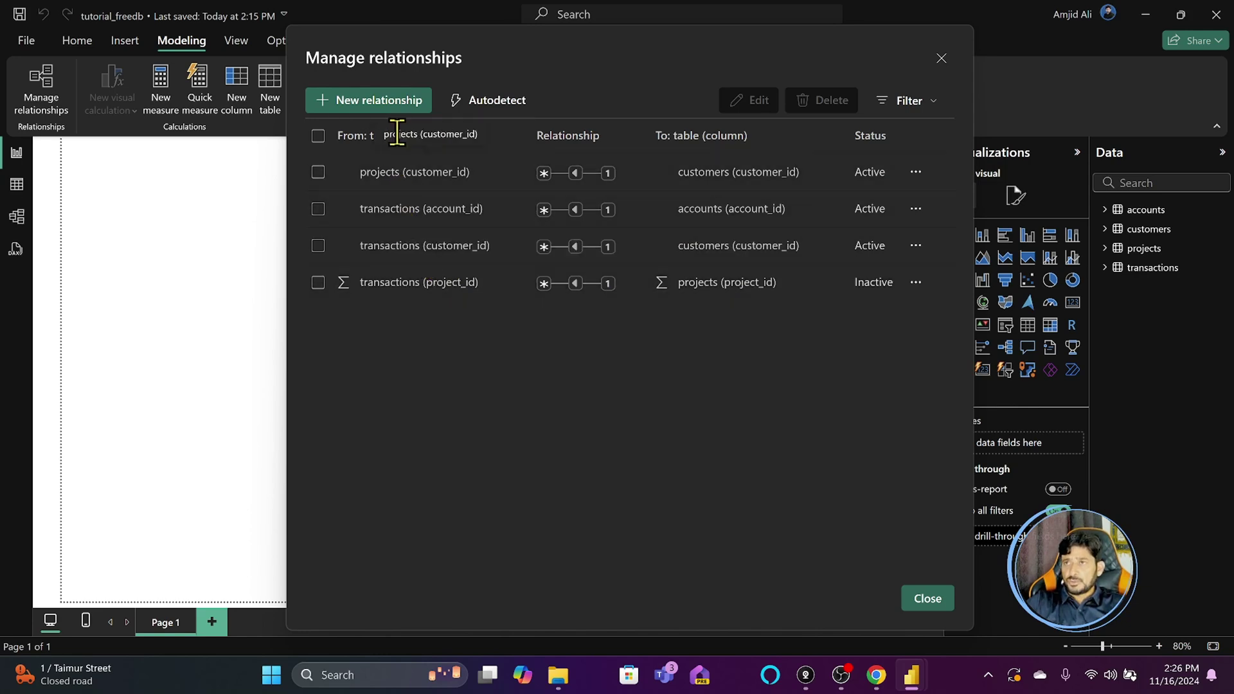
click(401, 103)
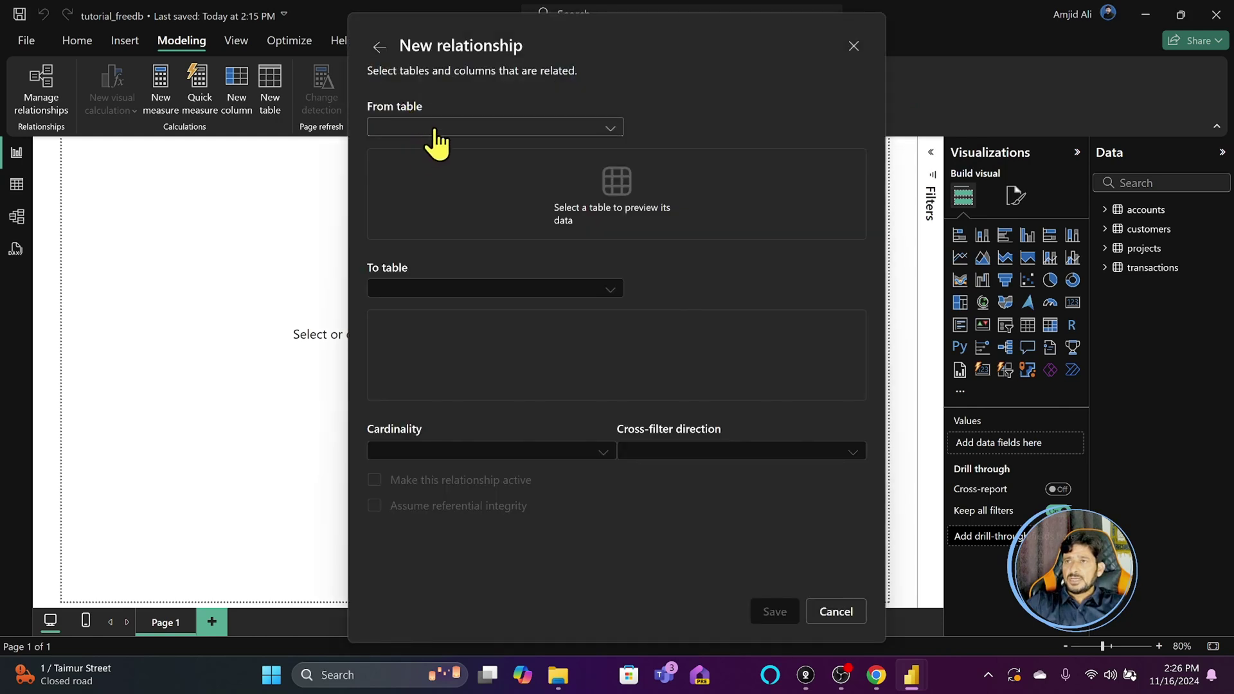
click(434, 127)
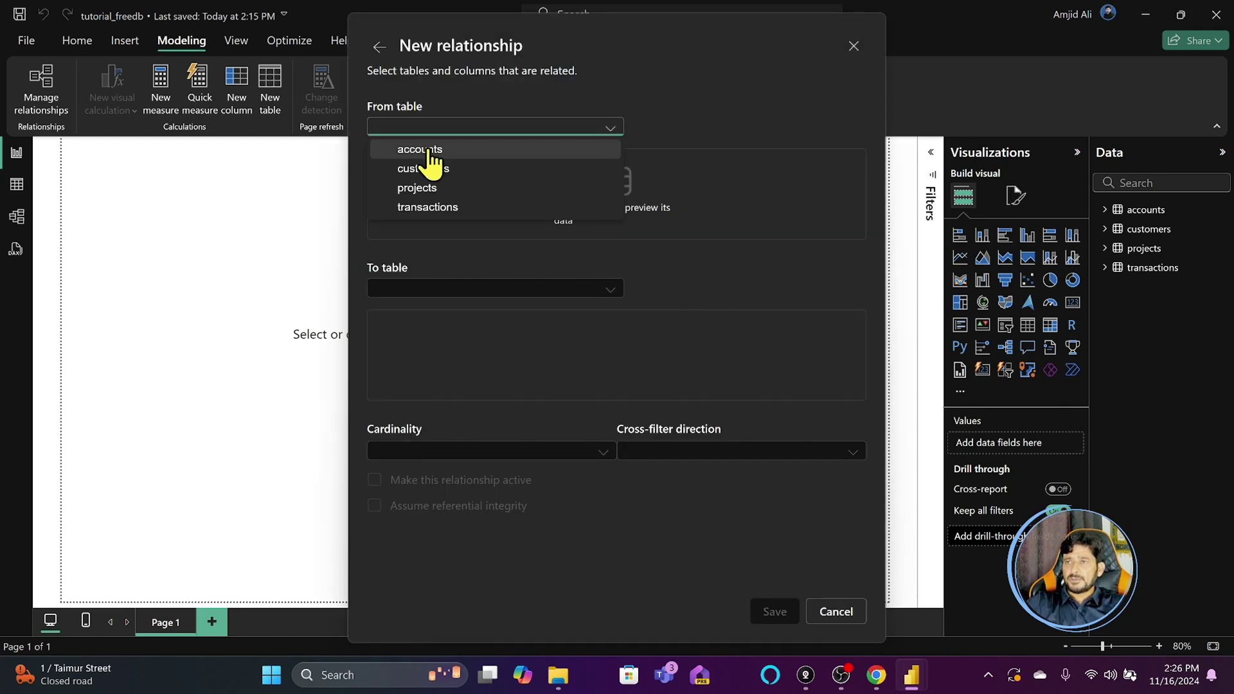
click(428, 149)
click(463, 283)
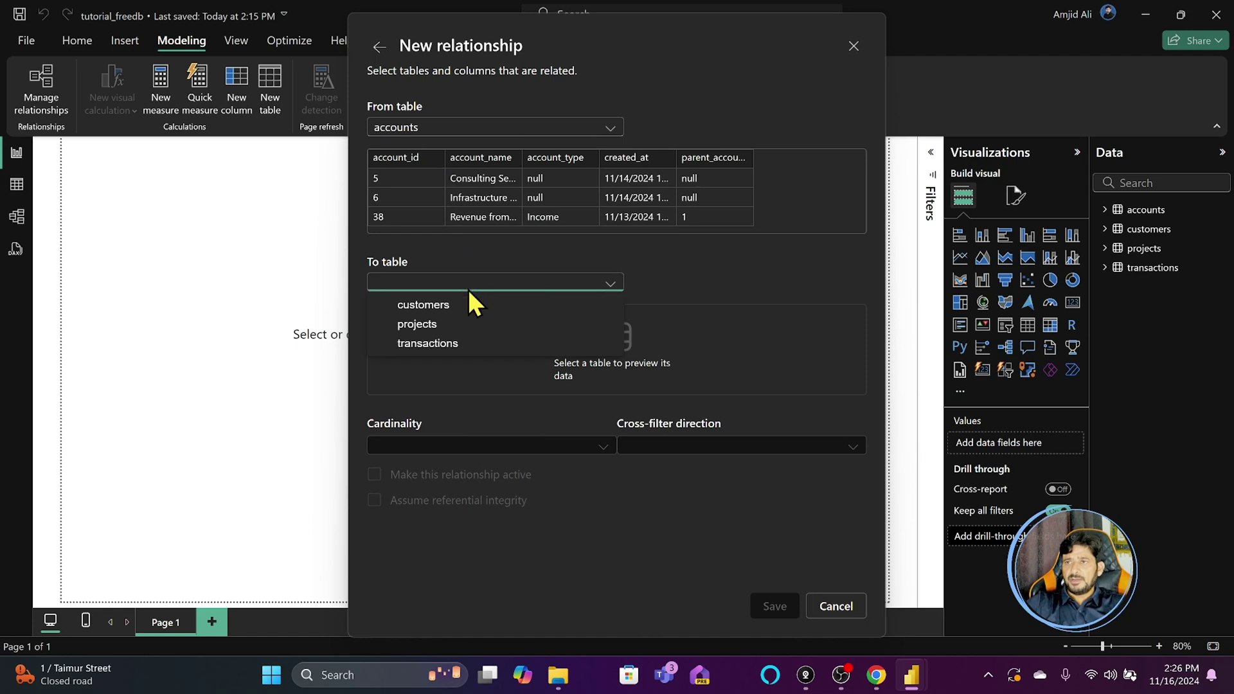
click(422, 326)
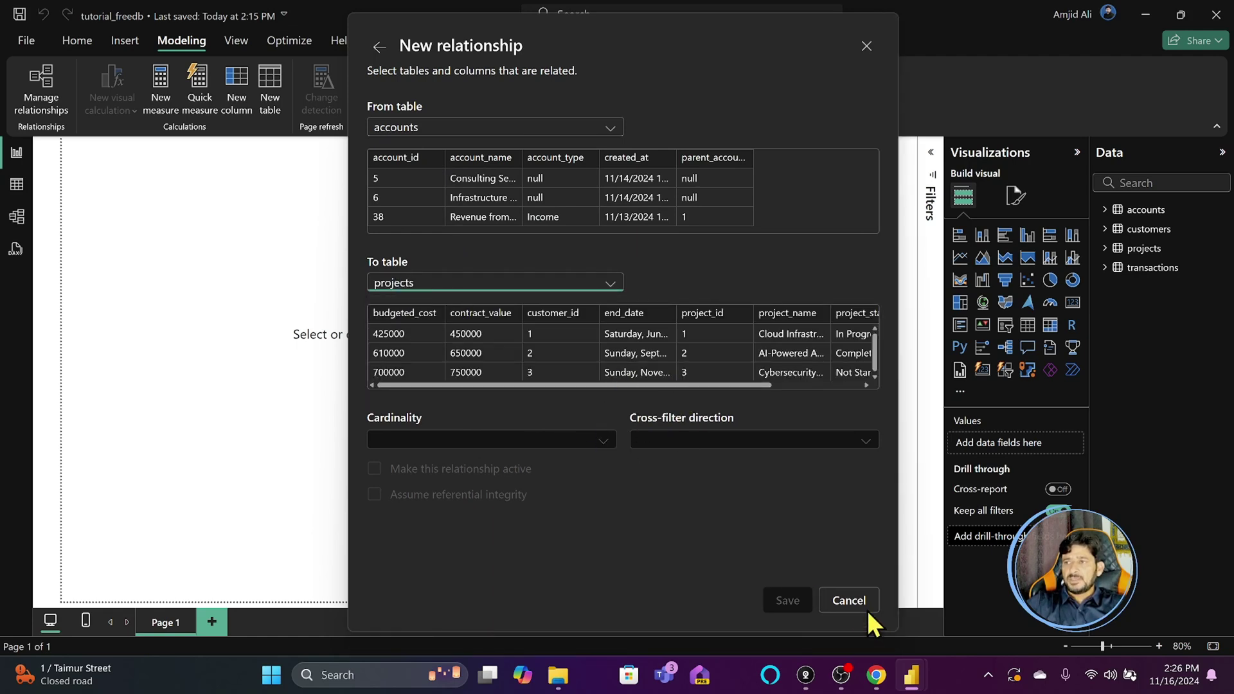
click(848, 600)
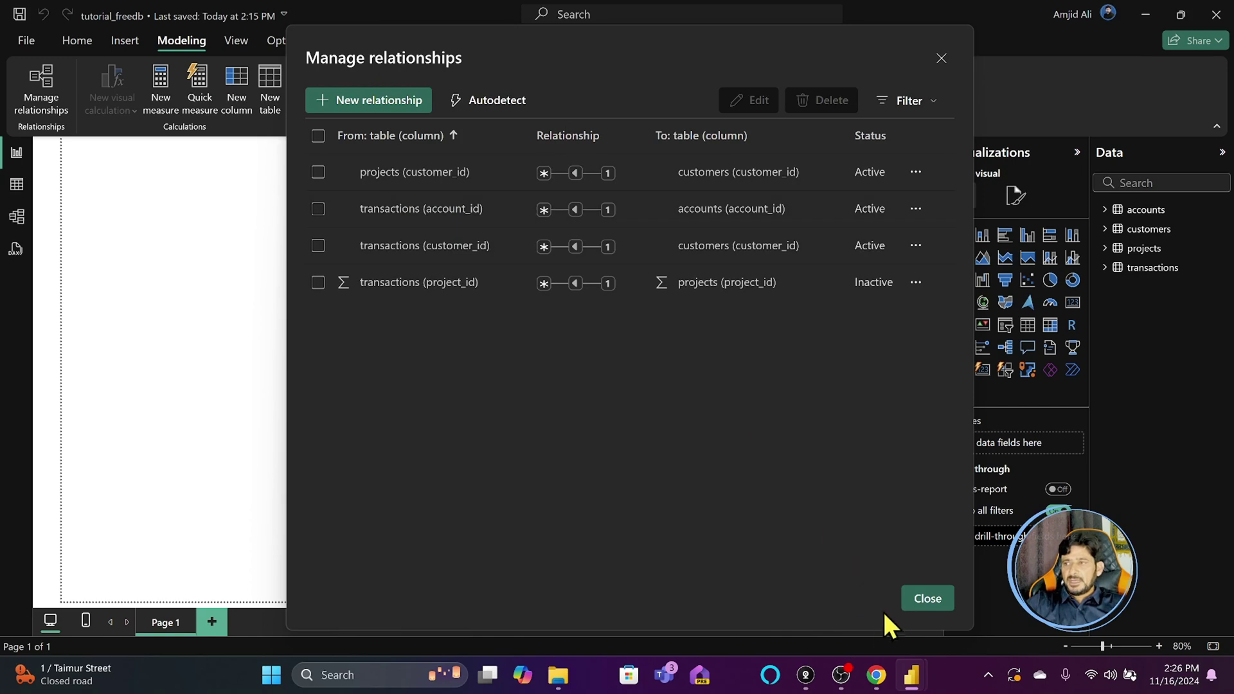
click(925, 598)
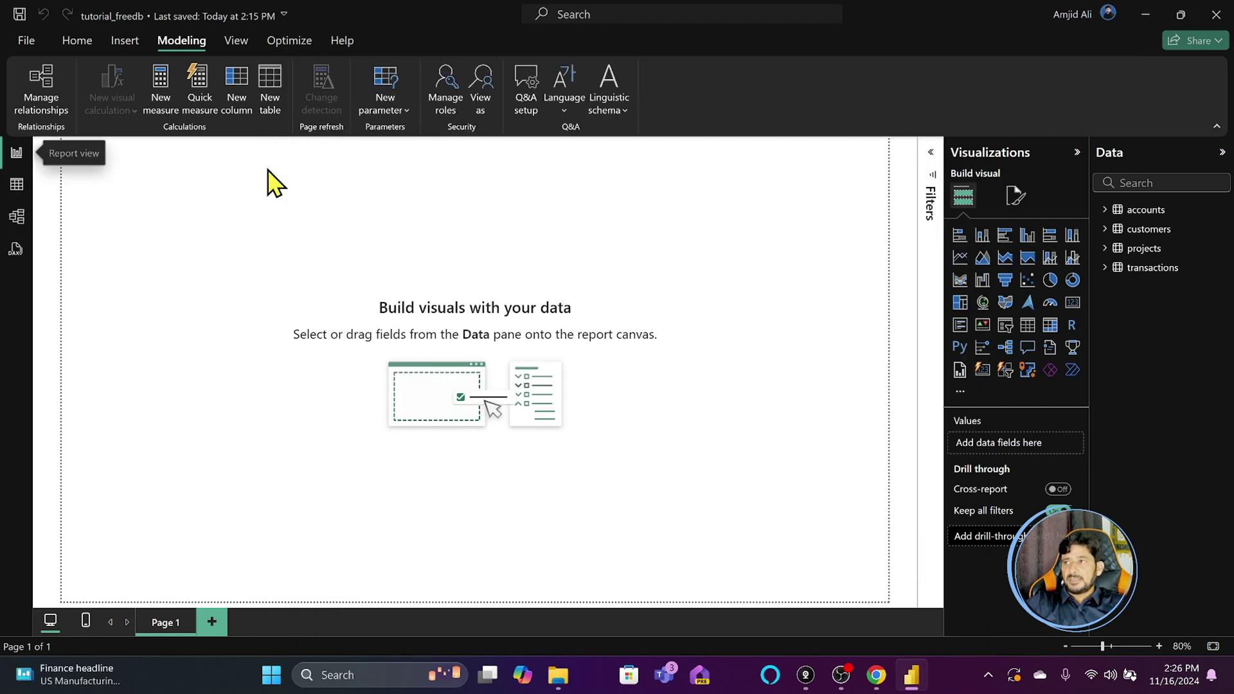